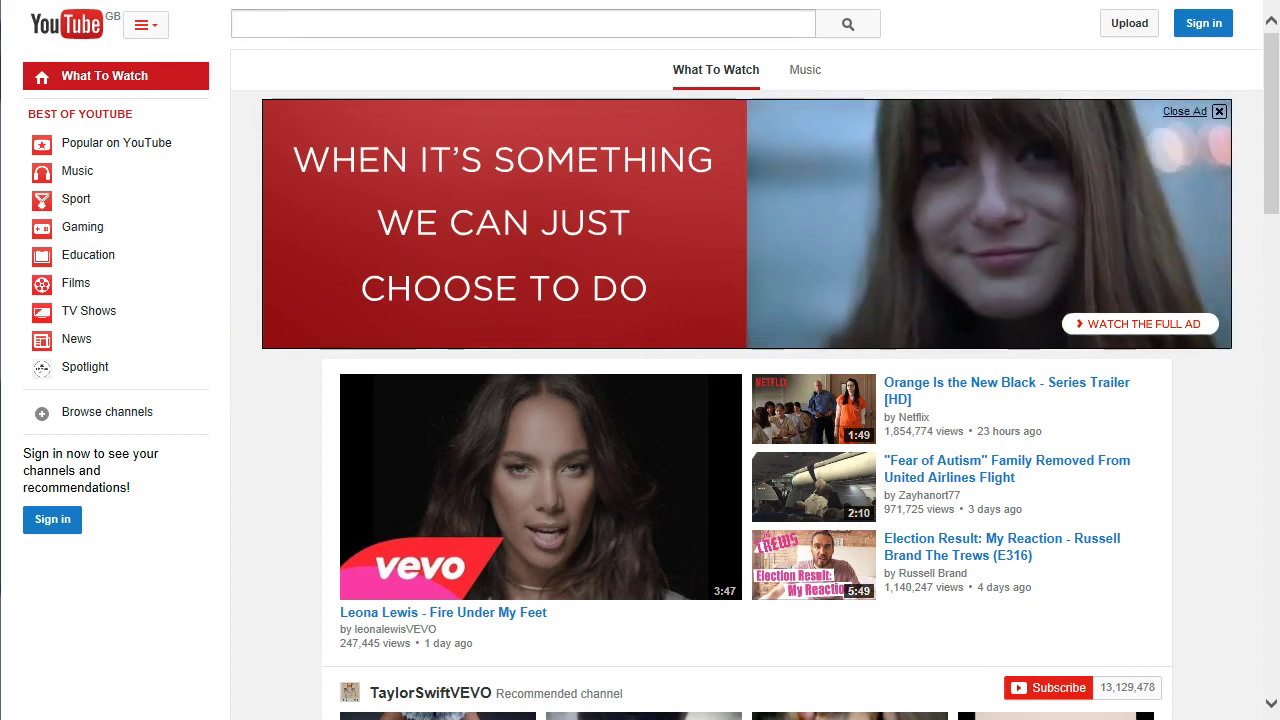
Search YouTube for 'nursing ljmu' and open the 'Nursing at LJMU' video
{"action": "left_click", "coordinate": [273, 21]}
{"action": "type", "text": "nu"}
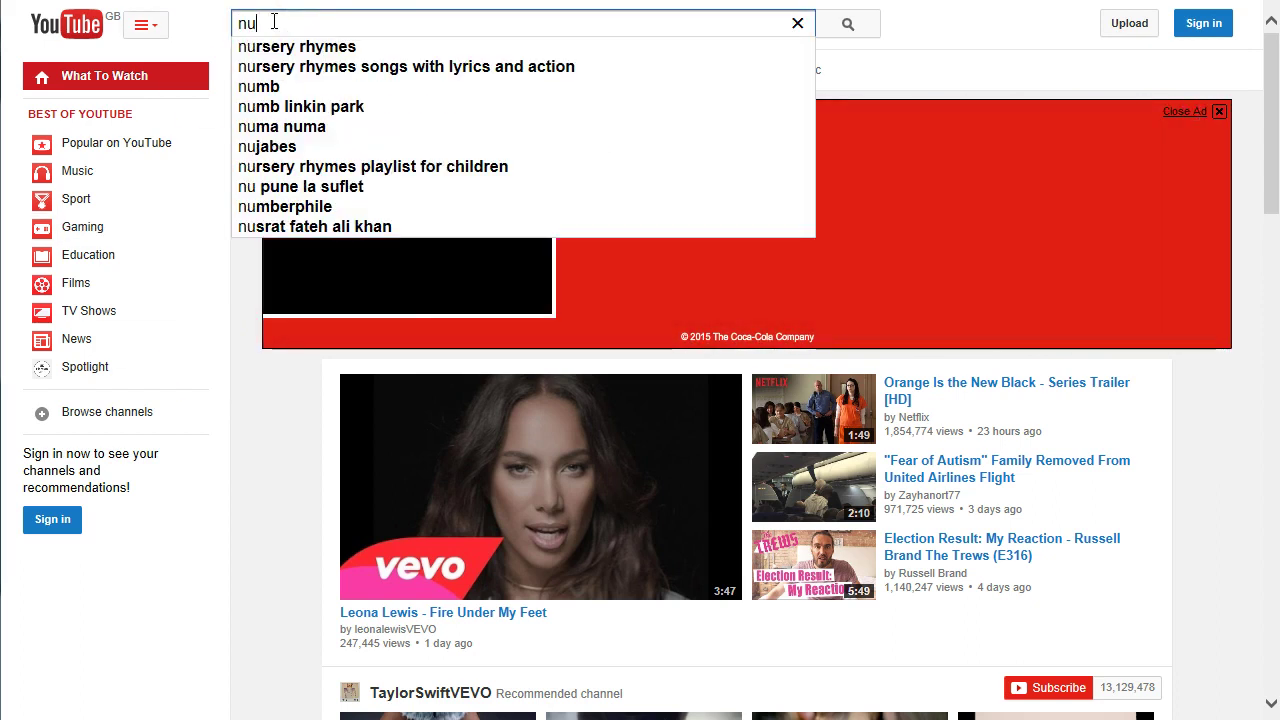
{"action": "type", "text": "rsing ljmu"}
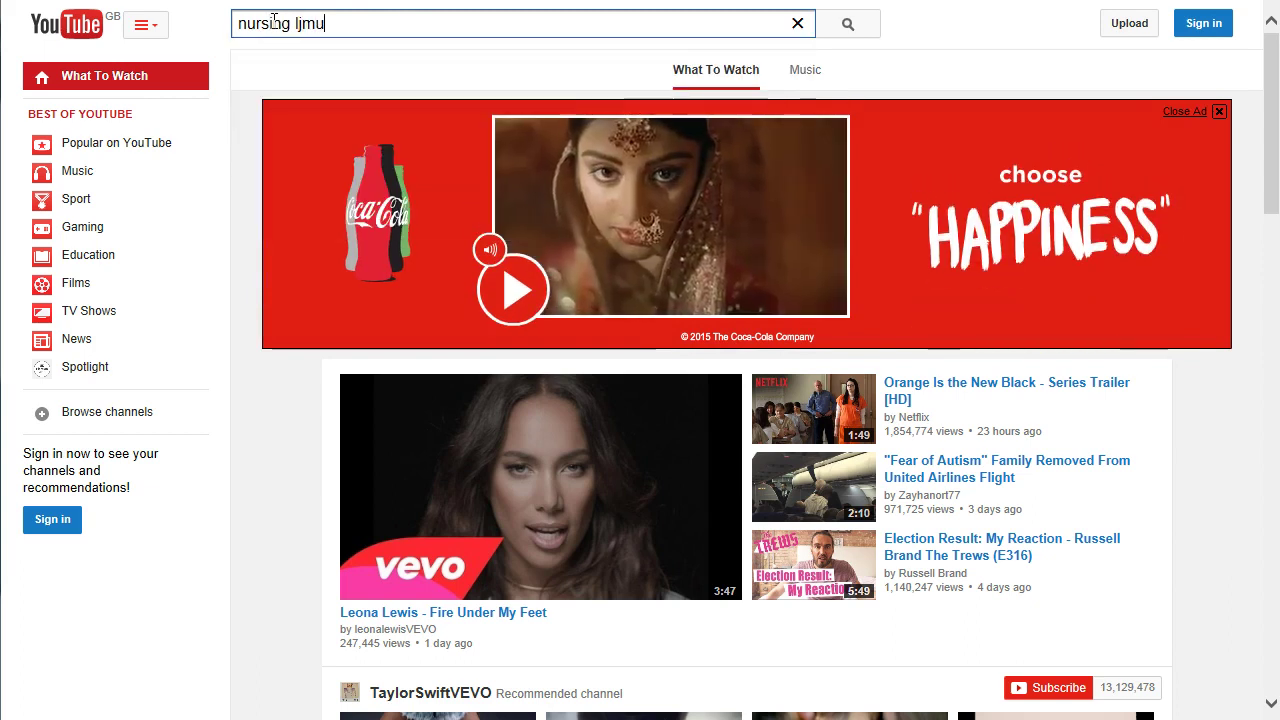
{"action": "key", "text": "Return"}
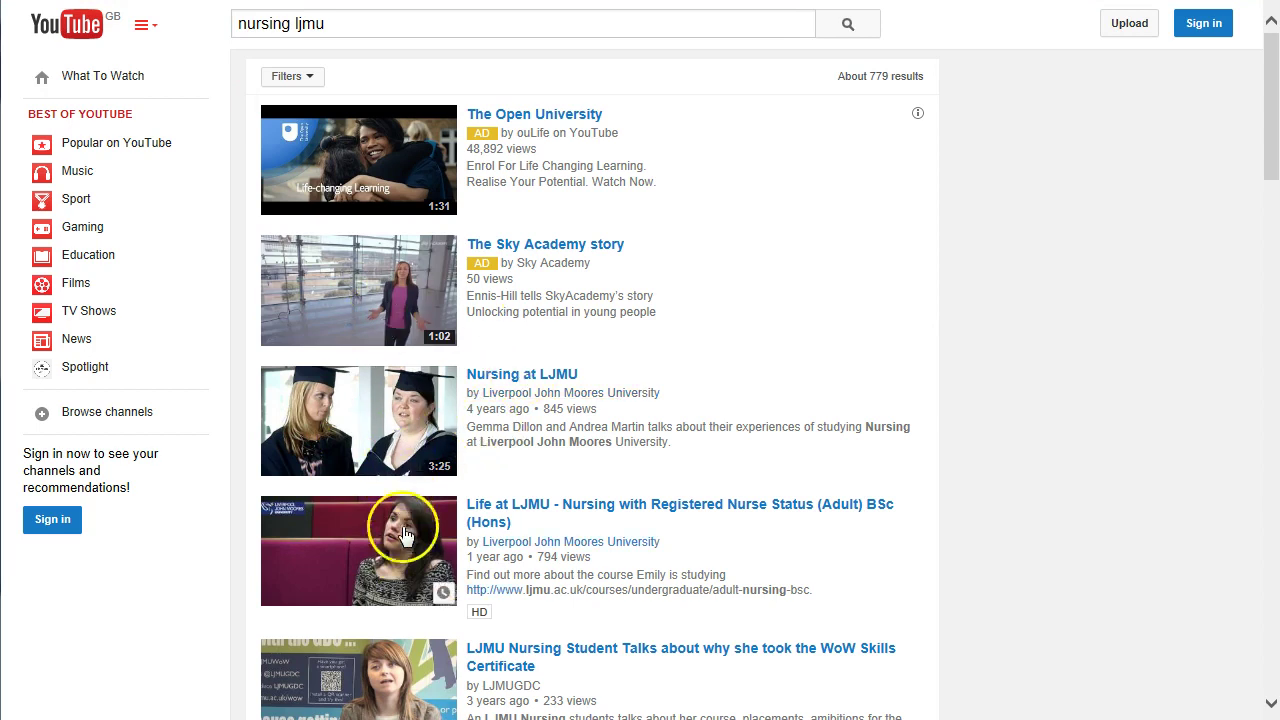
{"action": "left_click", "coordinate": [557, 378]}
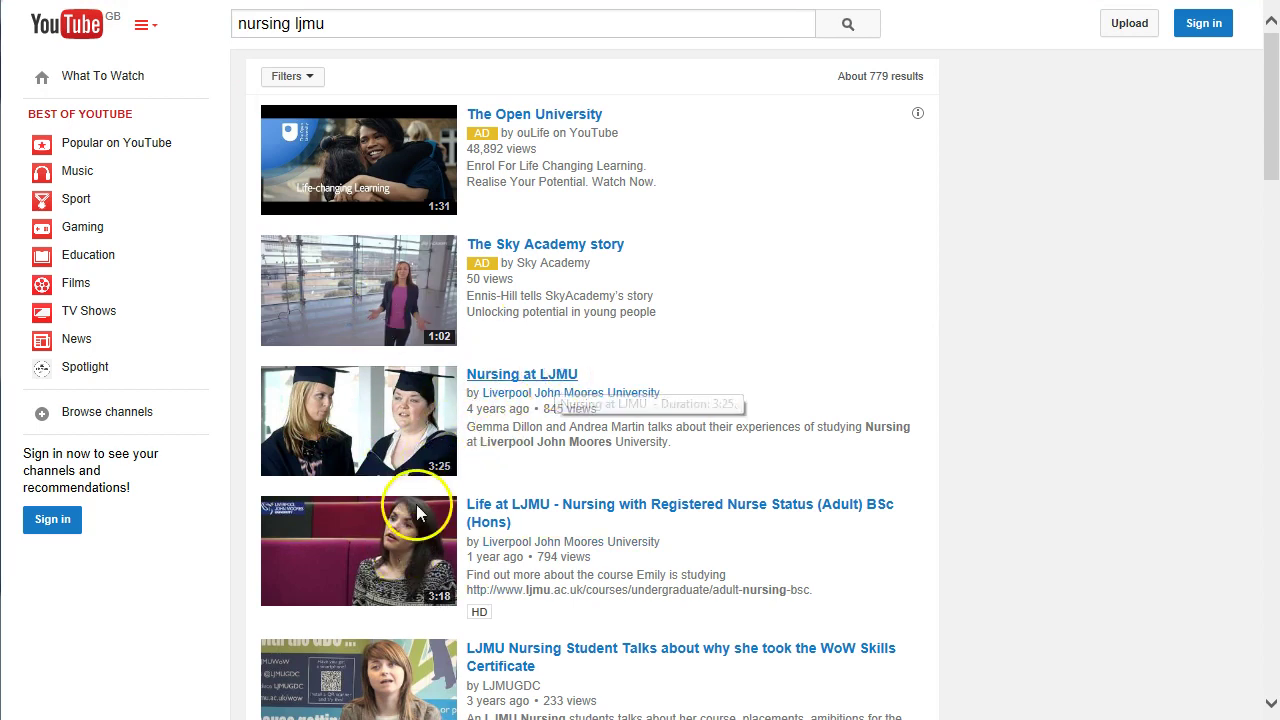
{"action": "left_click", "coordinate": [117, 436]}
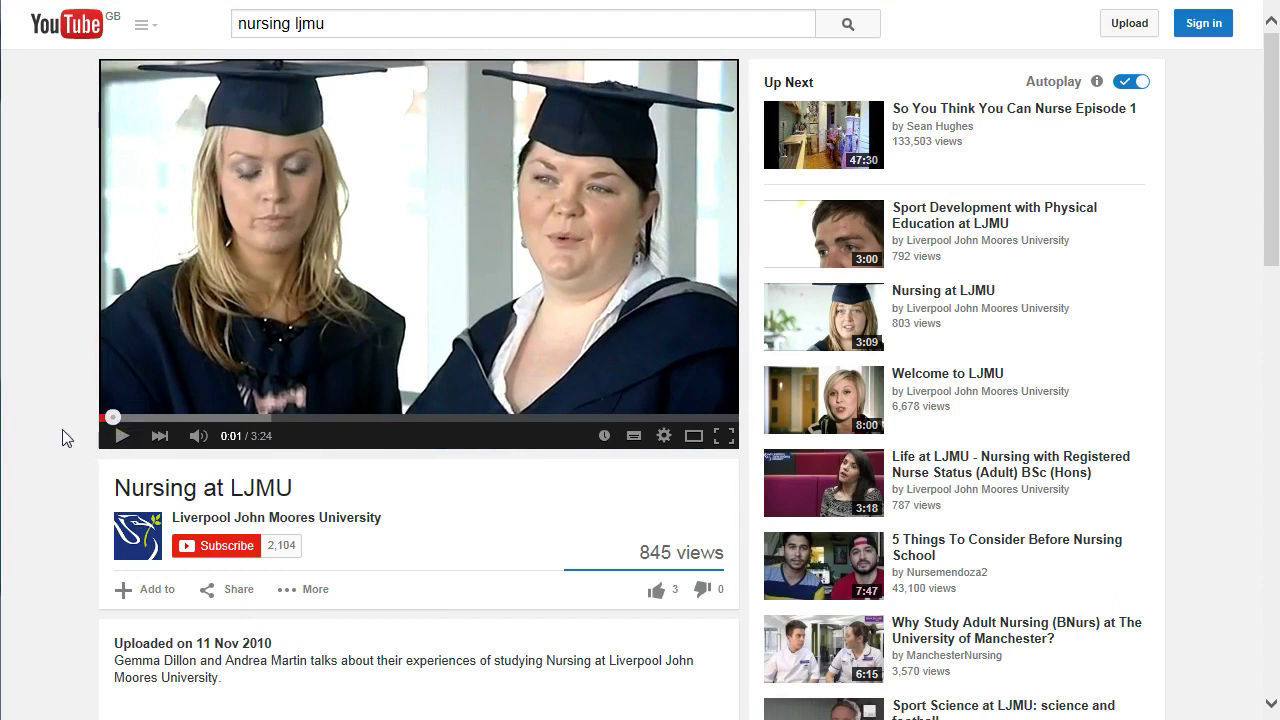
{"action": "scroll", "coordinate": [46, 437], "scroll_direction": "down", "scroll_amount": 1}
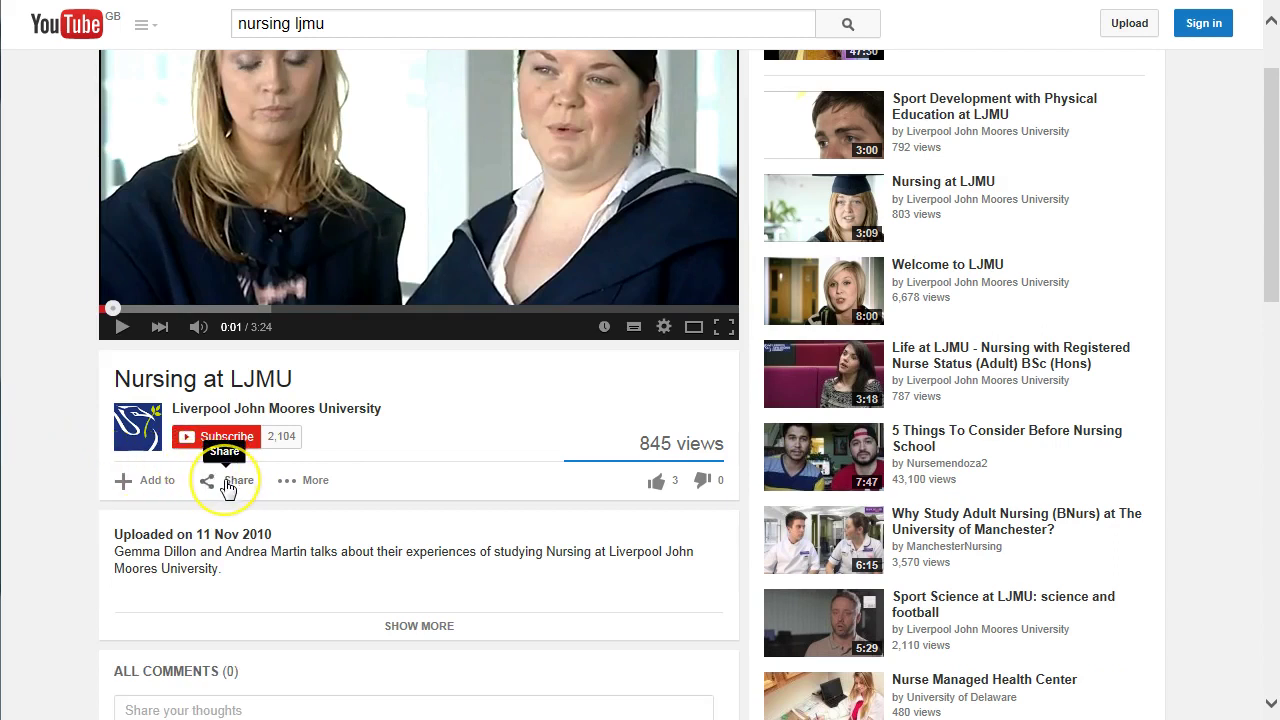
{"action": "left_click", "coordinate": [225, 483]}
{"action": "scroll", "coordinate": [63, 490], "scroll_direction": "down", "scroll_amount": 2}
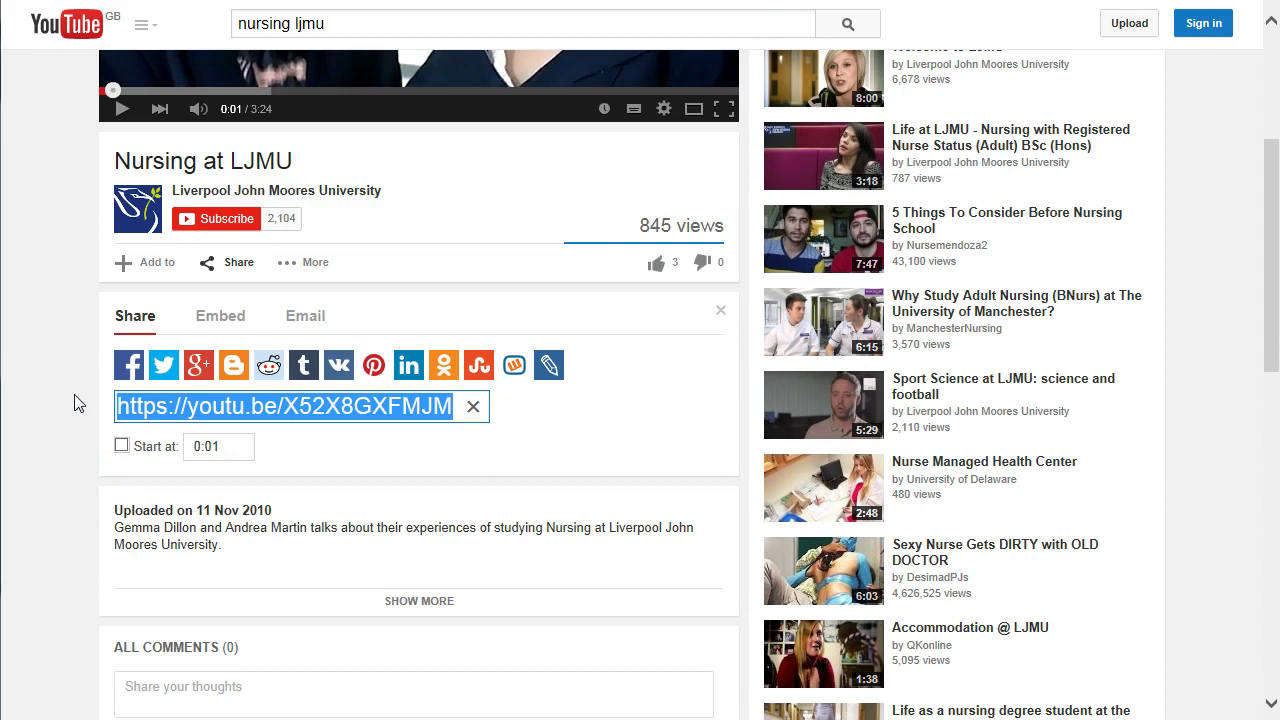
{"action": "right_click", "coordinate": [222, 413]}
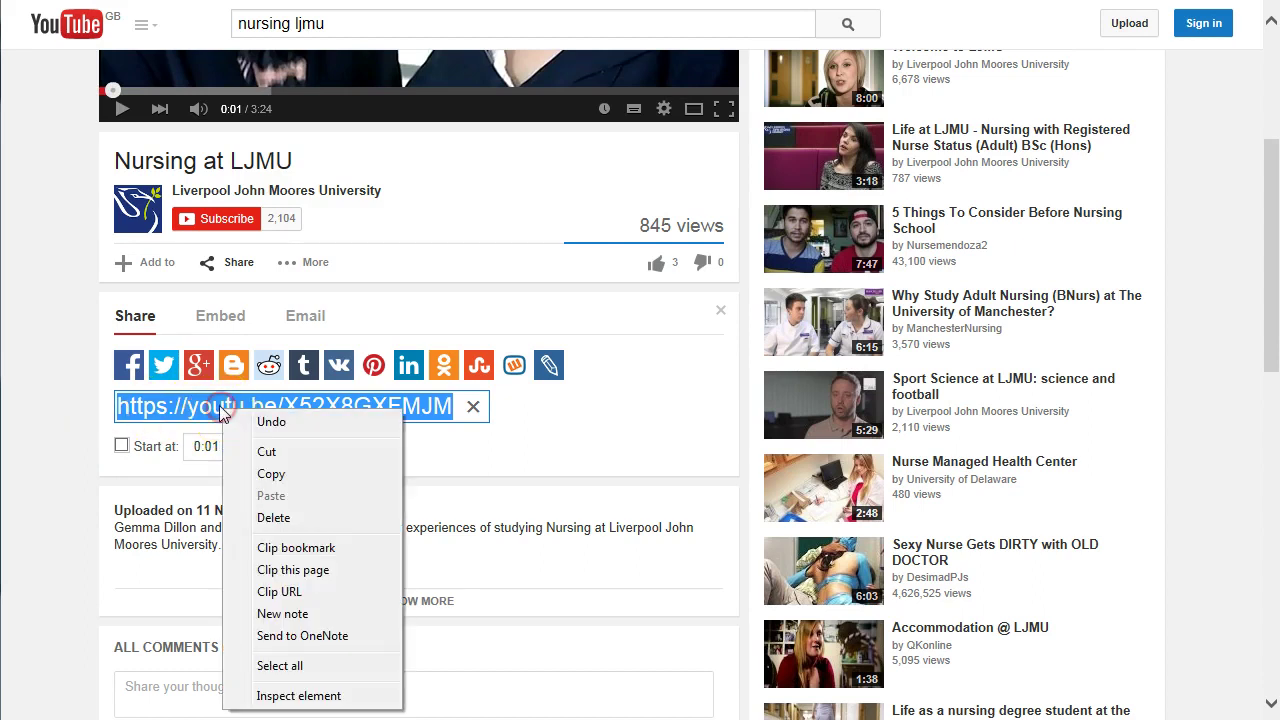
{"action": "left_click", "coordinate": [271, 474]}
{"action": "left_click", "coordinate": [66, 423]}
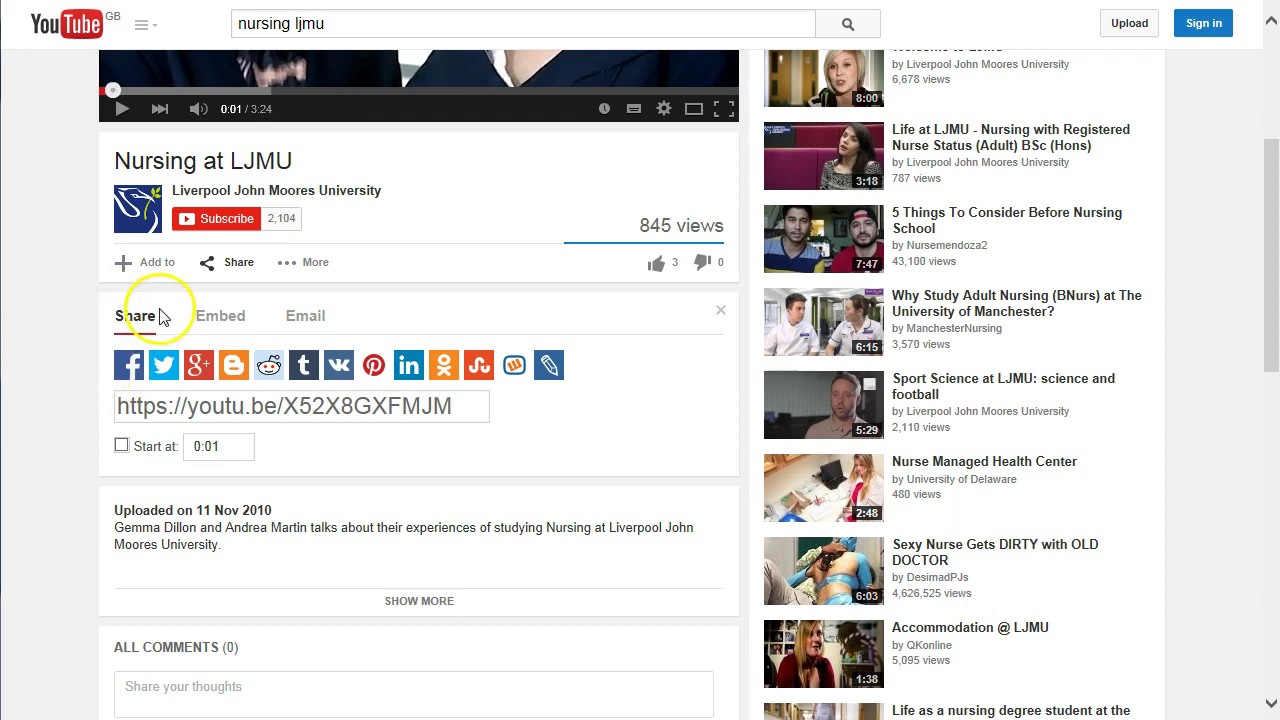
Show the video's embed code with preview and options, keeping the 640 × 360 size
{"action": "left_click", "coordinate": [222, 316]}
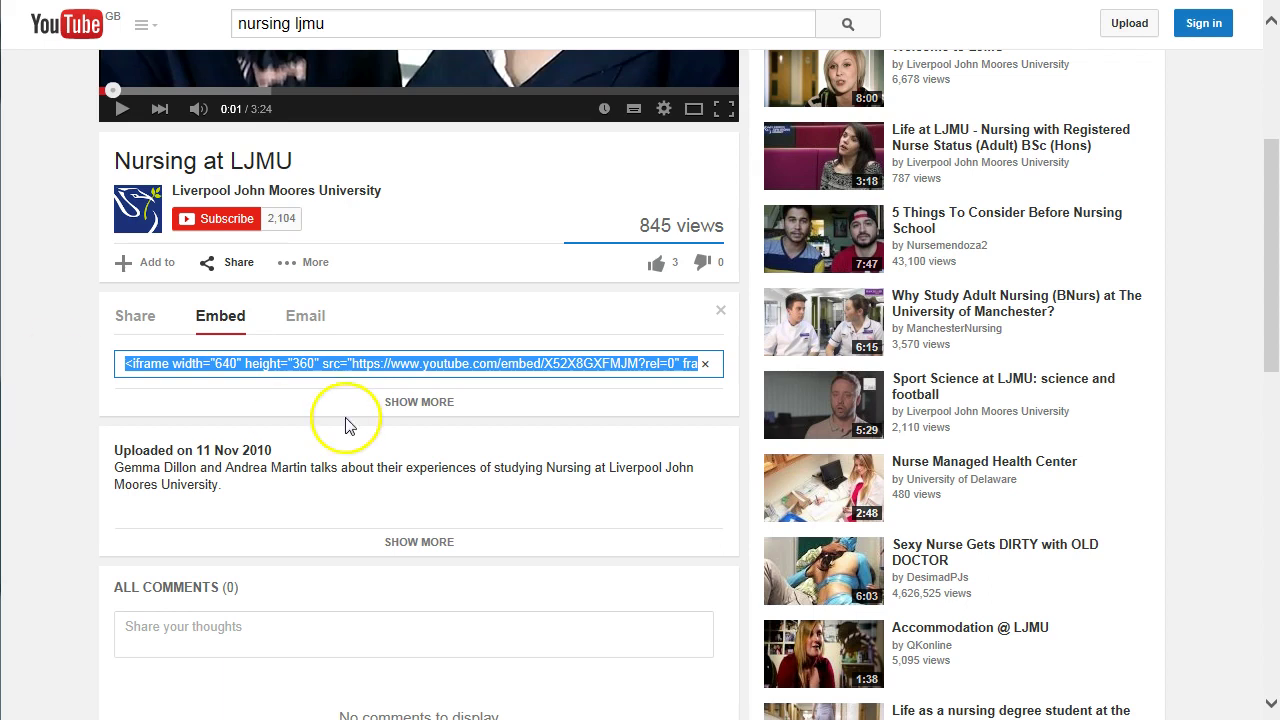
{"action": "left_click", "coordinate": [408, 403]}
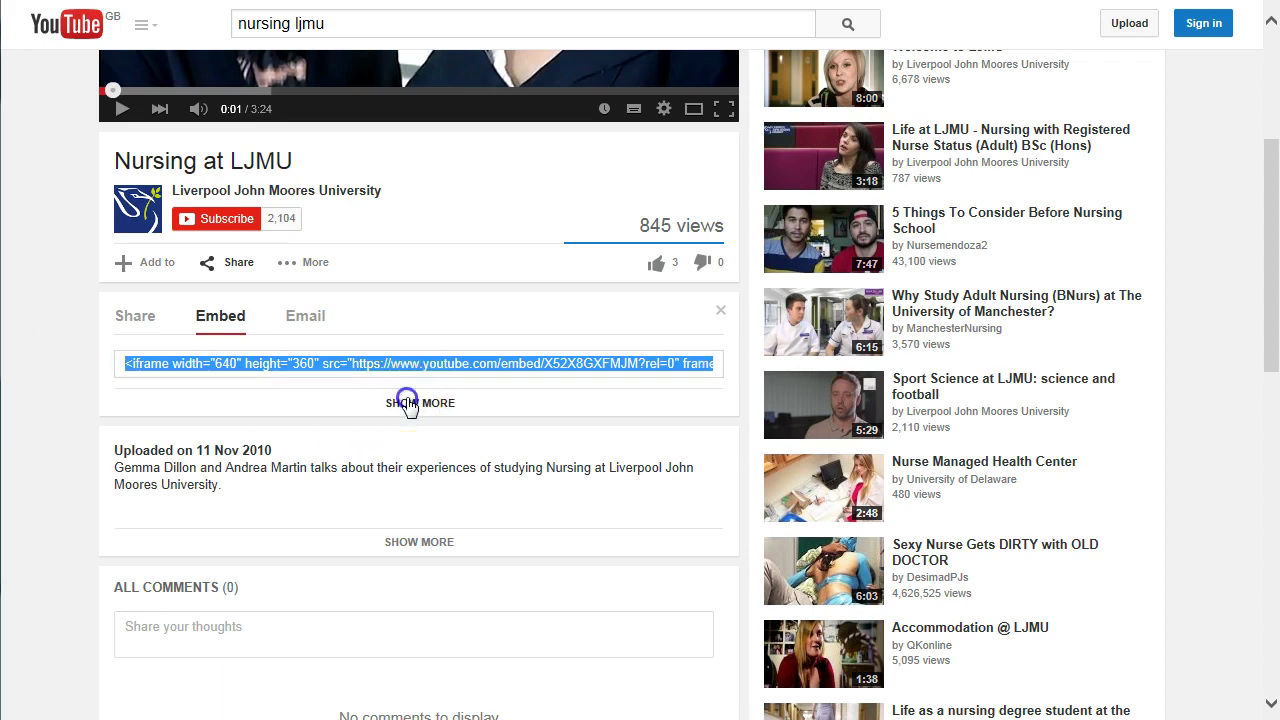
{"action": "scroll", "coordinate": [408, 403], "scroll_direction": "down", "scroll_amount": 2}
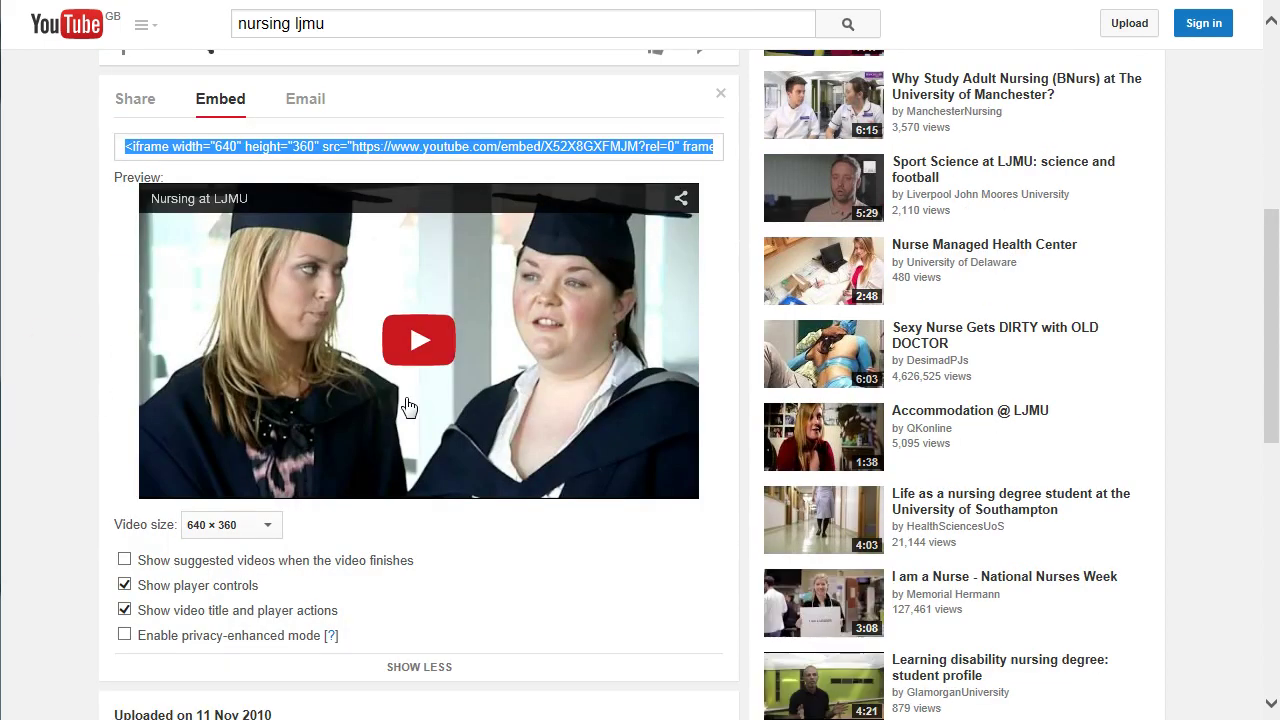
{"action": "scroll", "coordinate": [408, 403], "scroll_direction": "down", "scroll_amount": 1}
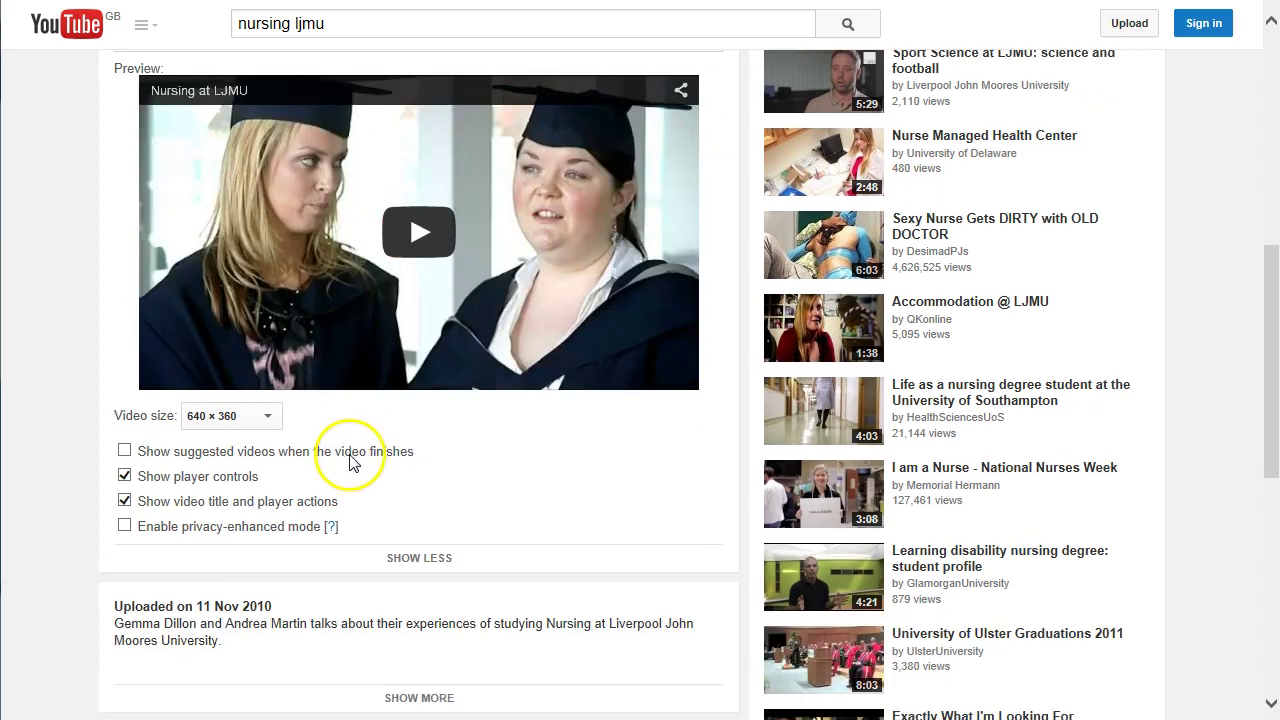
{"action": "scroll", "coordinate": [350, 462], "scroll_direction": "up", "scroll_amount": 1}
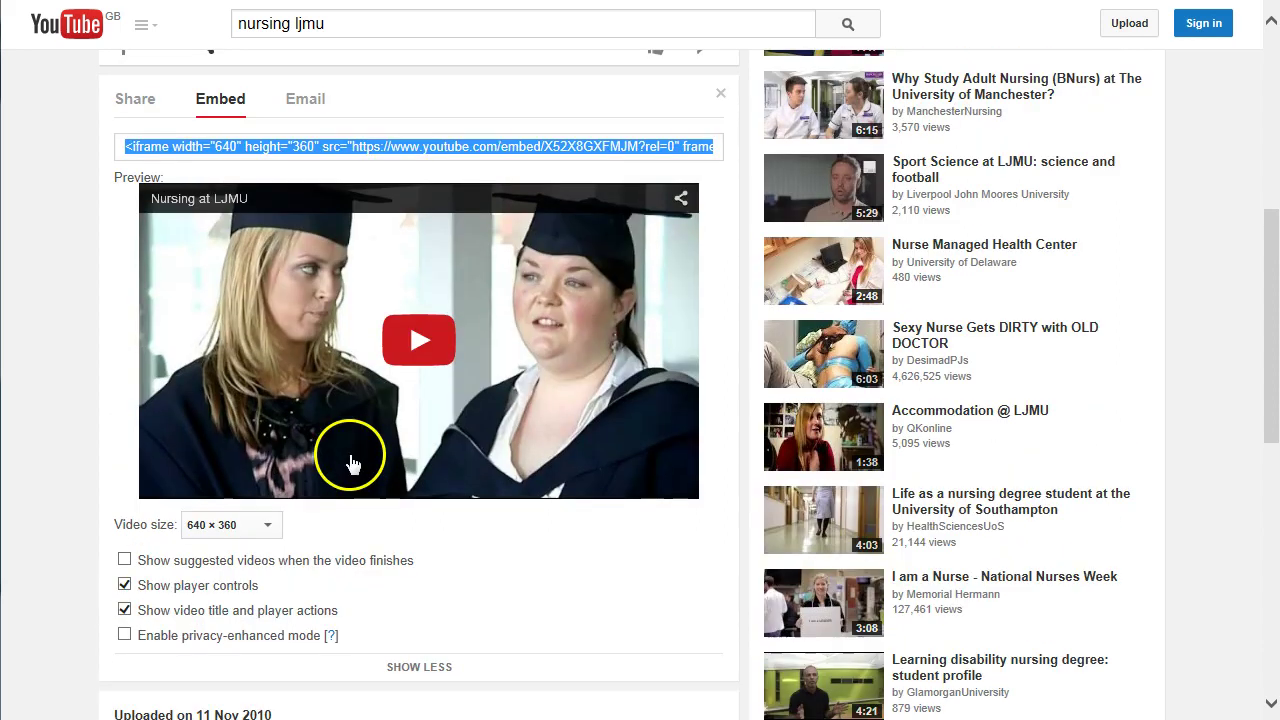
{"action": "left_click", "coordinate": [268, 528]}
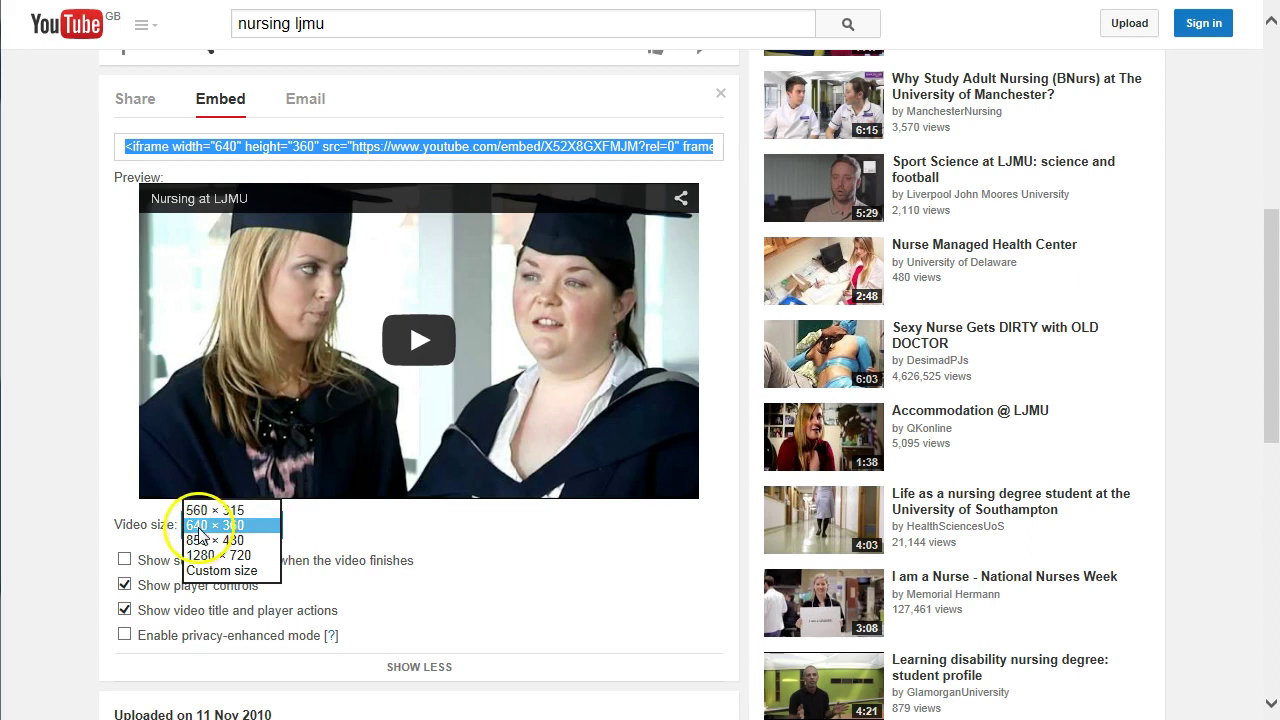
{"action": "left_click", "coordinate": [321, 526]}
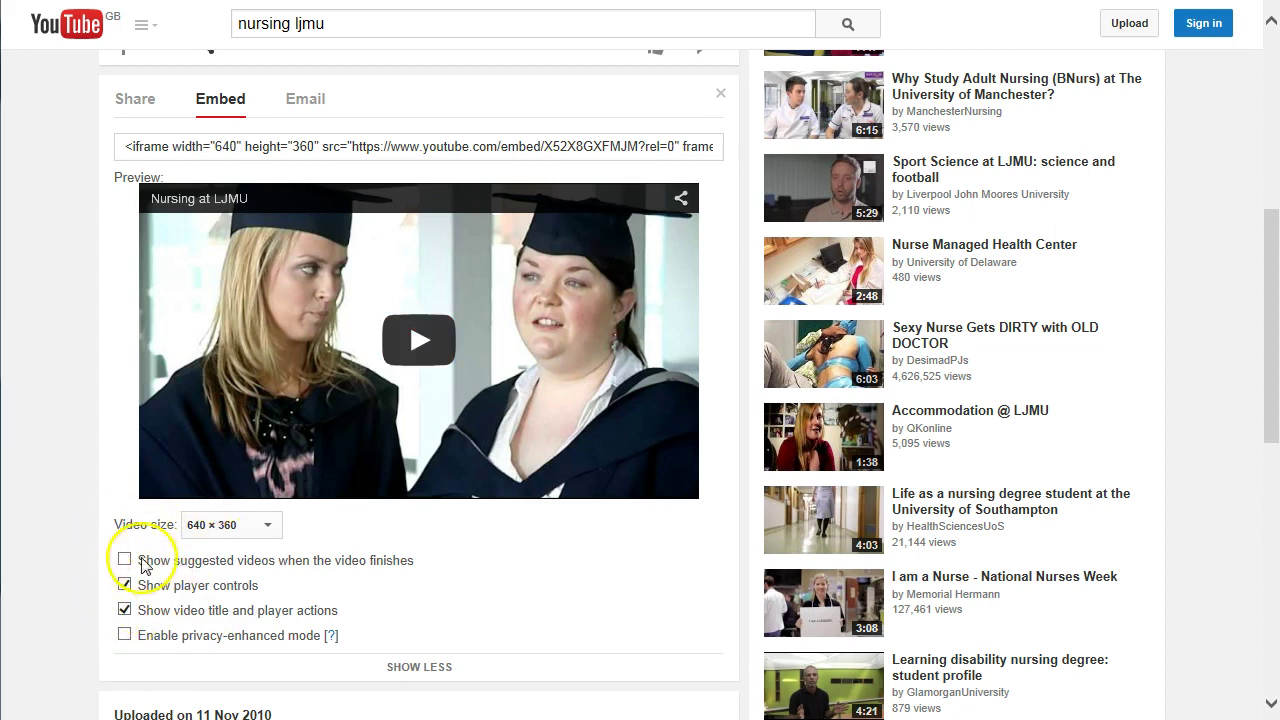
{"action": "scroll", "coordinate": [103, 499], "scroll_direction": "up", "scroll_amount": 2}
Select the entire iframe embed code field and copy it
{"action": "left_click", "coordinate": [242, 363]}
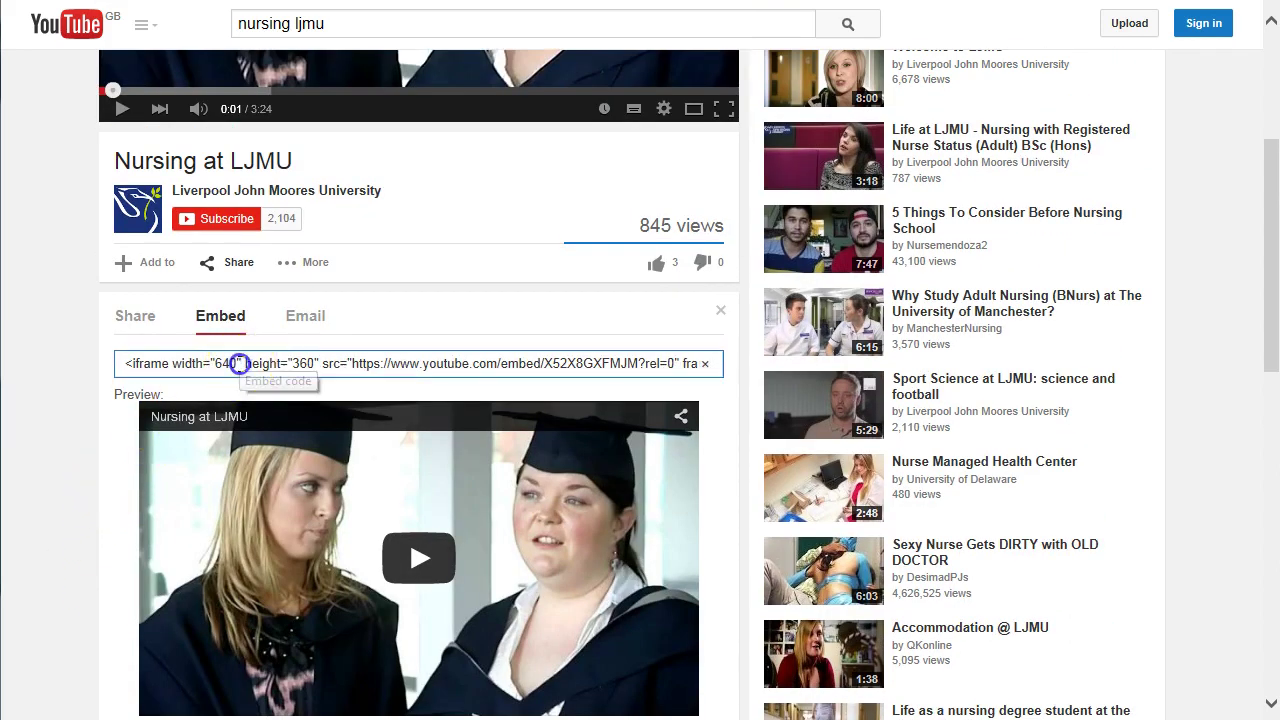
{"action": "left_click_drag", "start_coordinate": [120, 363], "coordinate": [771, 357]}
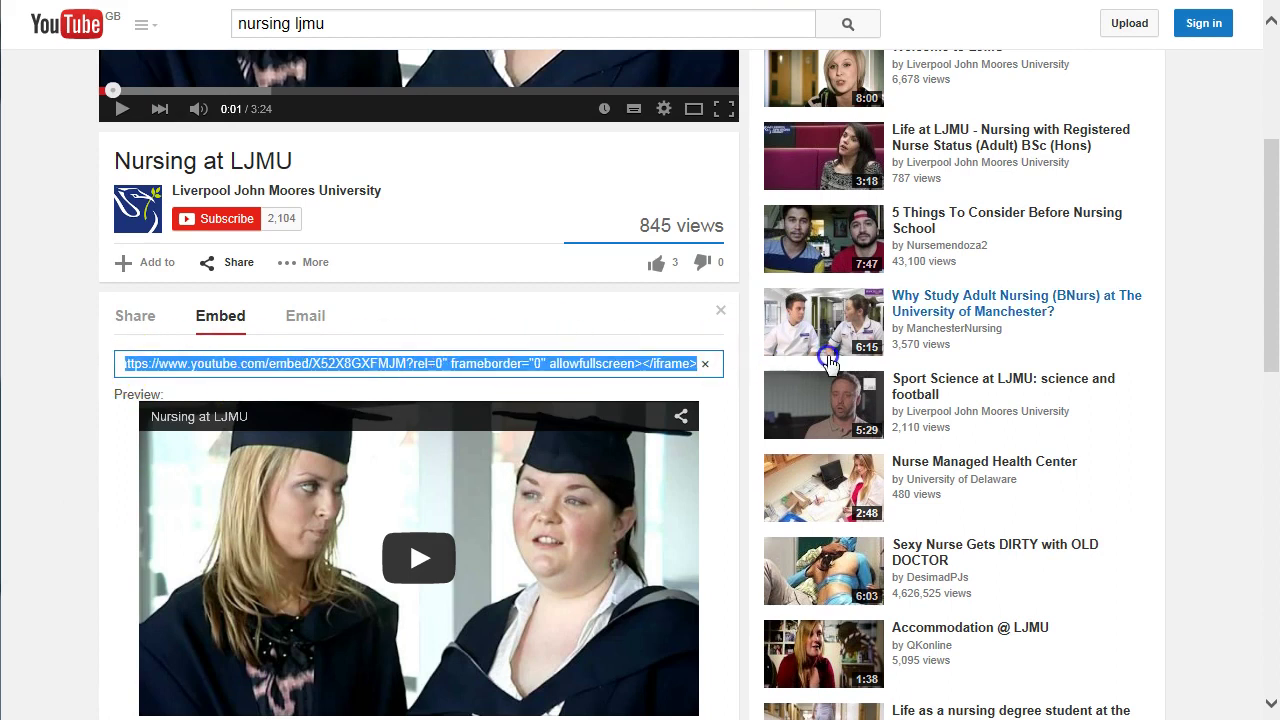
{"action": "right_click", "coordinate": [453, 364]}
{"action": "left_click", "coordinate": [502, 432]}
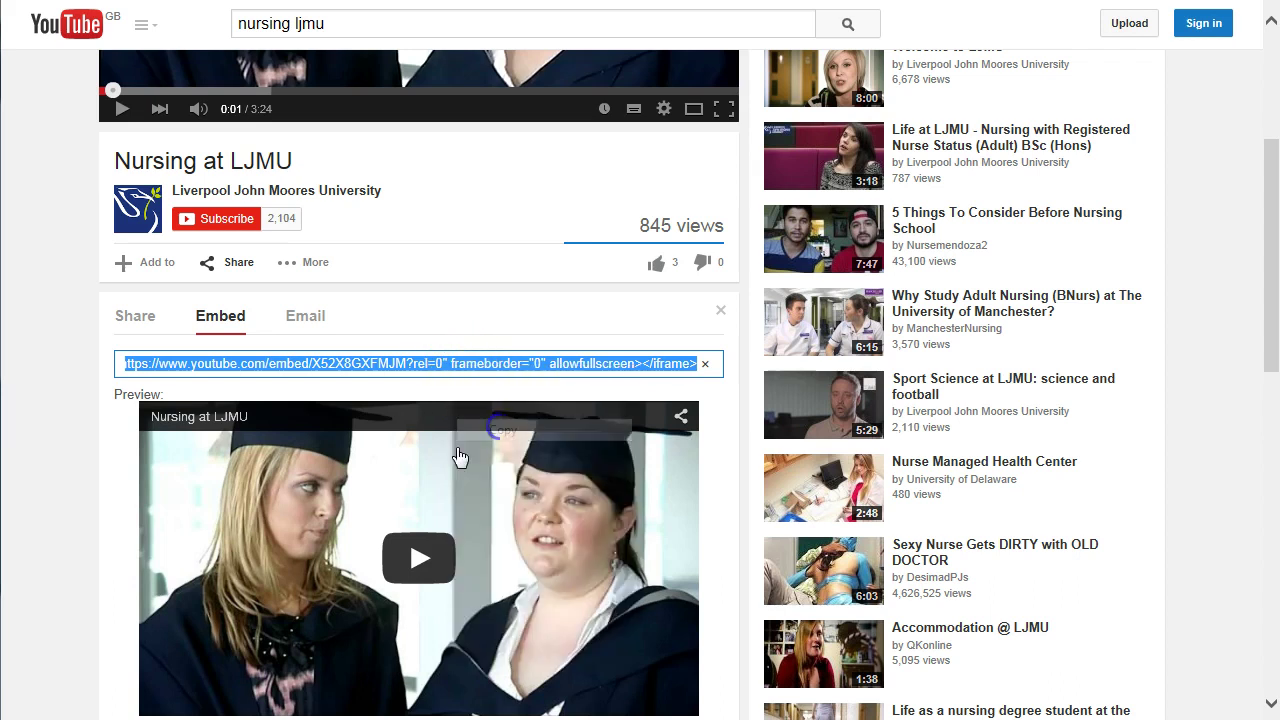
{"action": "scroll", "coordinate": [909, 9], "scroll_direction": "up", "scroll_amount": 3}
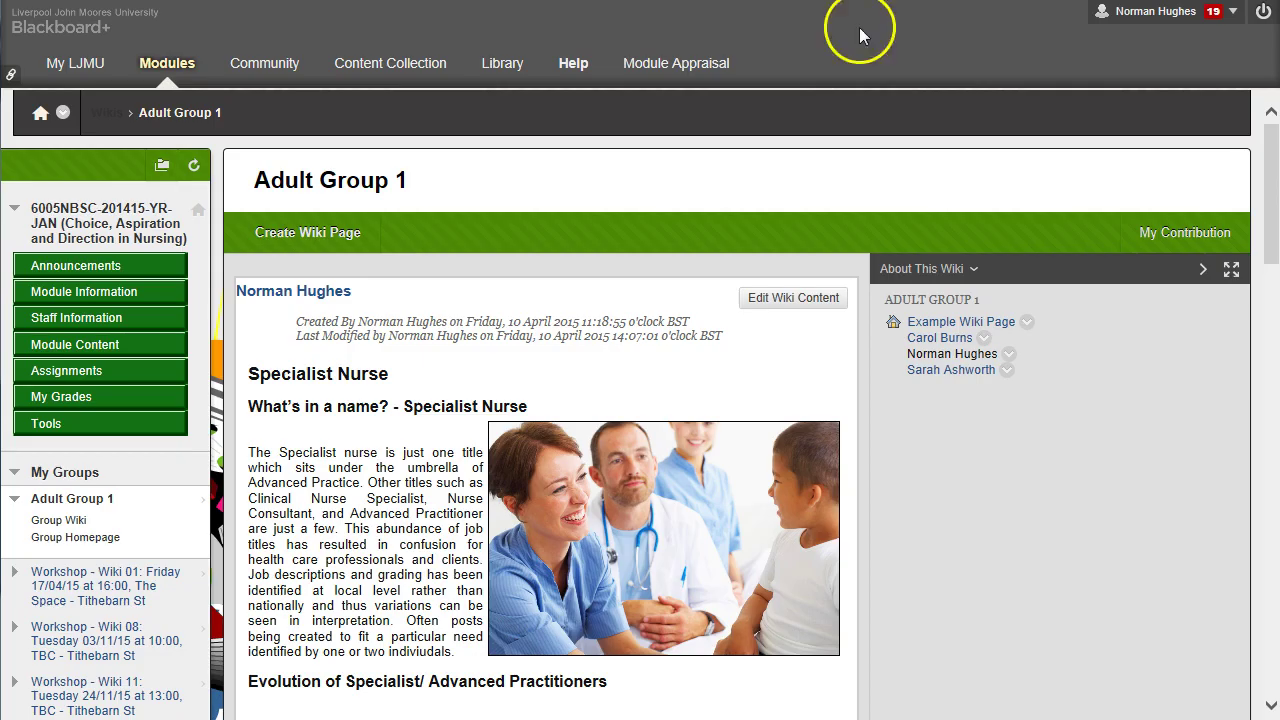
Open the Specialist Nurse page's content in the Adult Group 1 wiki editor
{"action": "scroll", "coordinate": [355, 440], "scroll_direction": "down", "scroll_amount": 2}
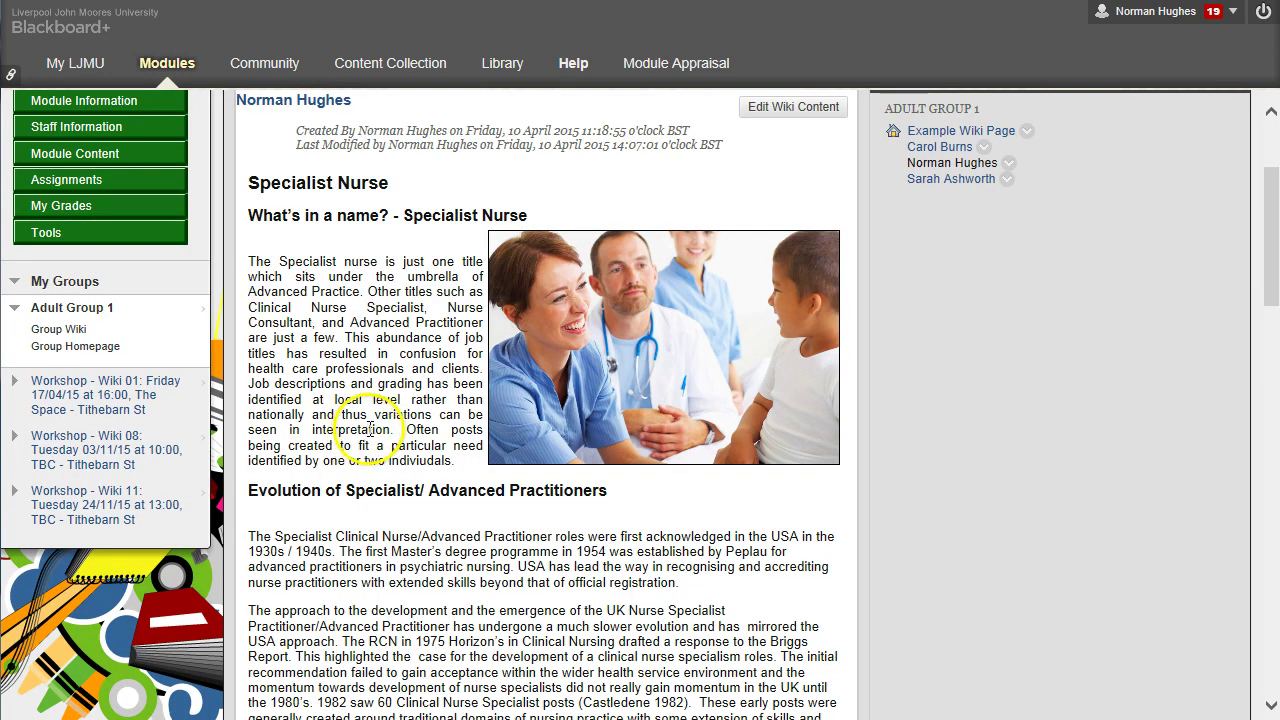
{"action": "scroll", "coordinate": [370, 428], "scroll_direction": "up", "scroll_amount": 1}
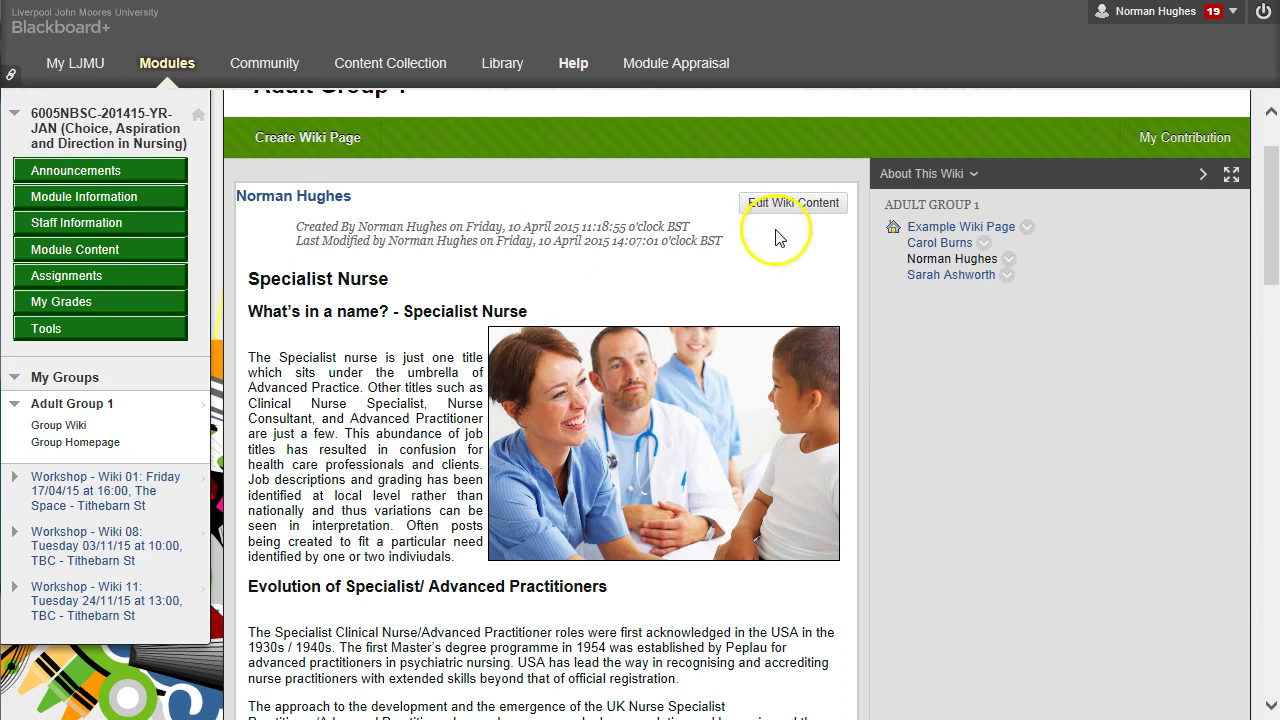
{"action": "left_click", "coordinate": [794, 204]}
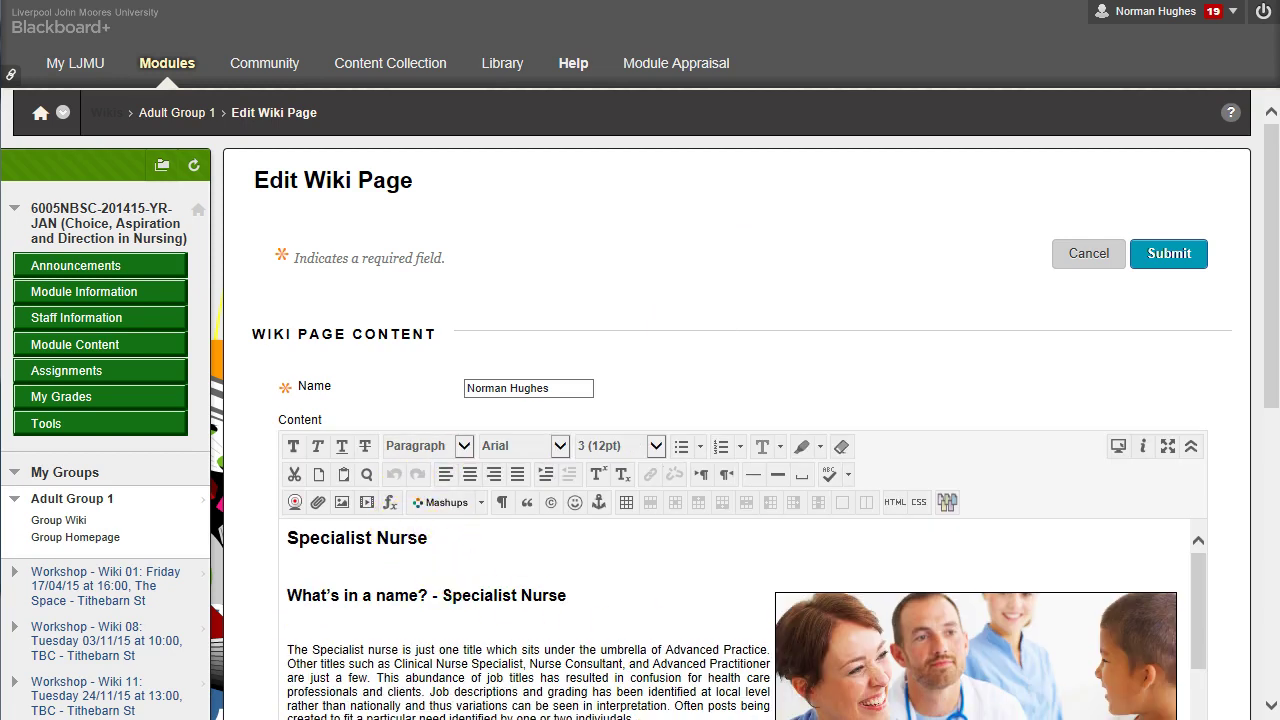
Insert blank lines after the approach paragraph and place the cursor on the first one
{"action": "scroll", "coordinate": [557, 423], "scroll_direction": "down", "scroll_amount": 6}
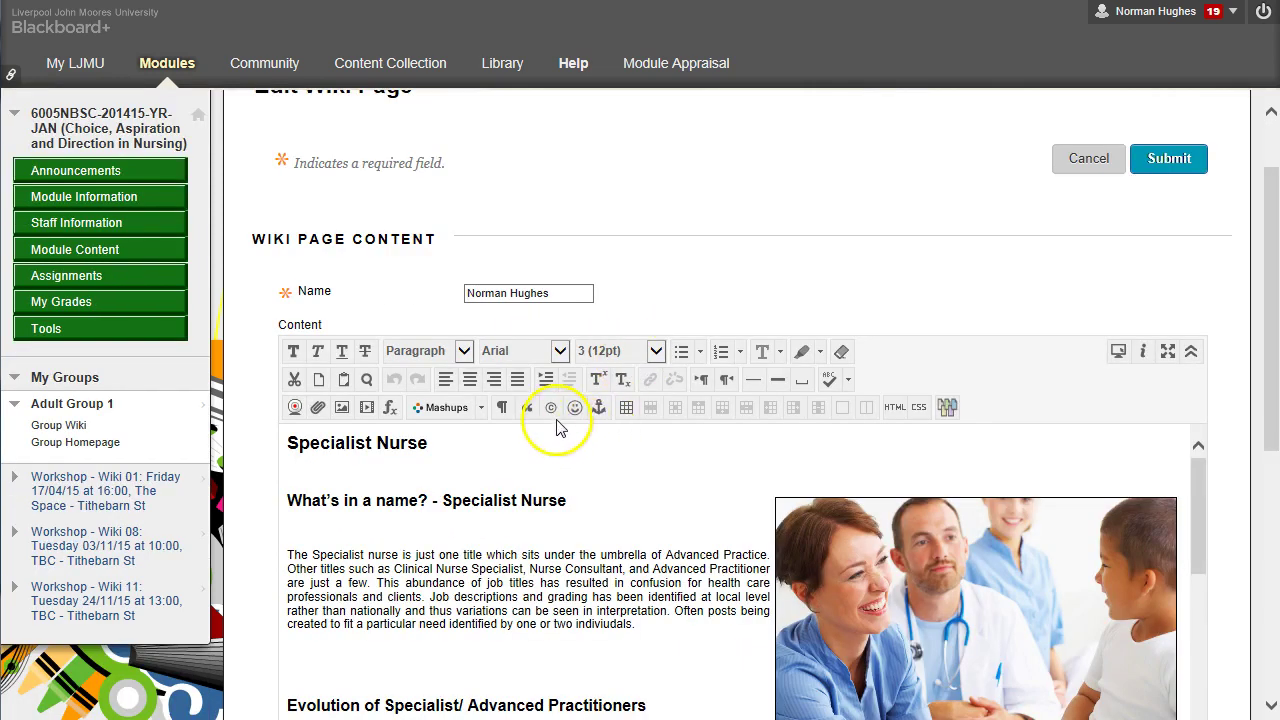
{"action": "scroll", "coordinate": [558, 418], "scroll_direction": "down", "scroll_amount": 3}
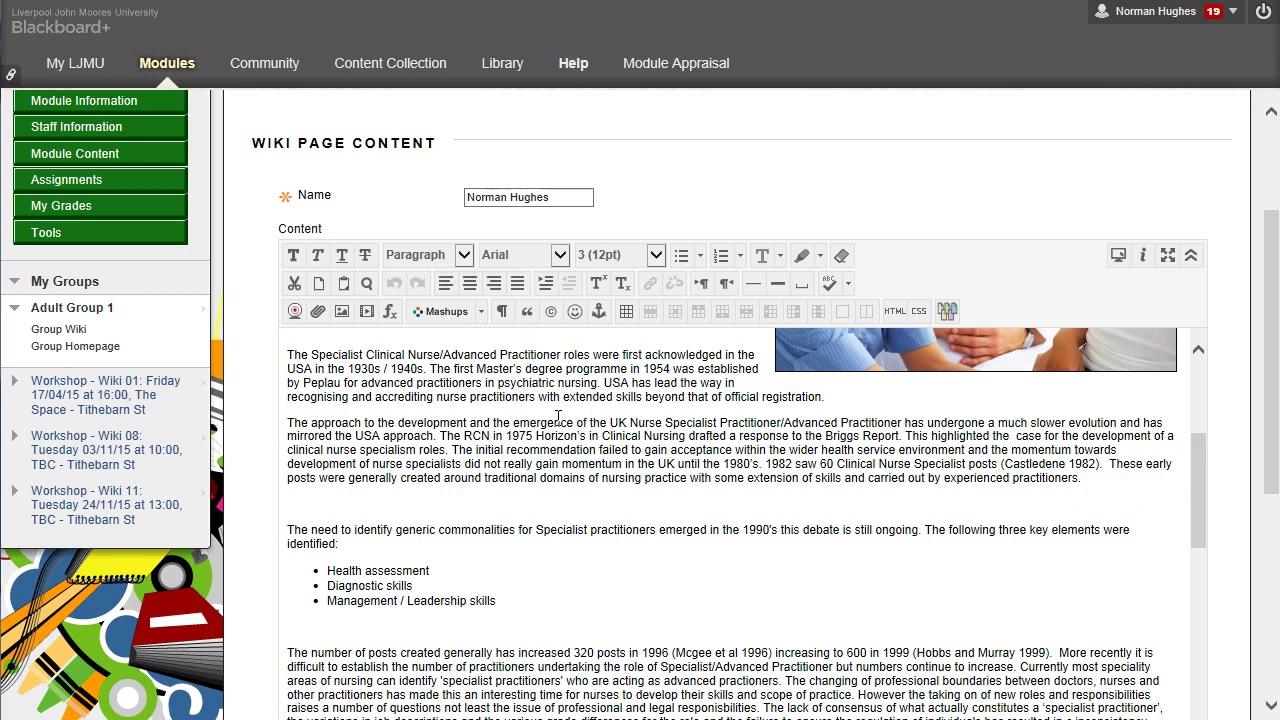
{"action": "scroll", "coordinate": [557, 418], "scroll_direction": "up", "scroll_amount": 3}
{"action": "left_click", "coordinate": [371, 486]}
{"action": "scroll", "coordinate": [343, 414], "scroll_direction": "up", "scroll_amount": 1}
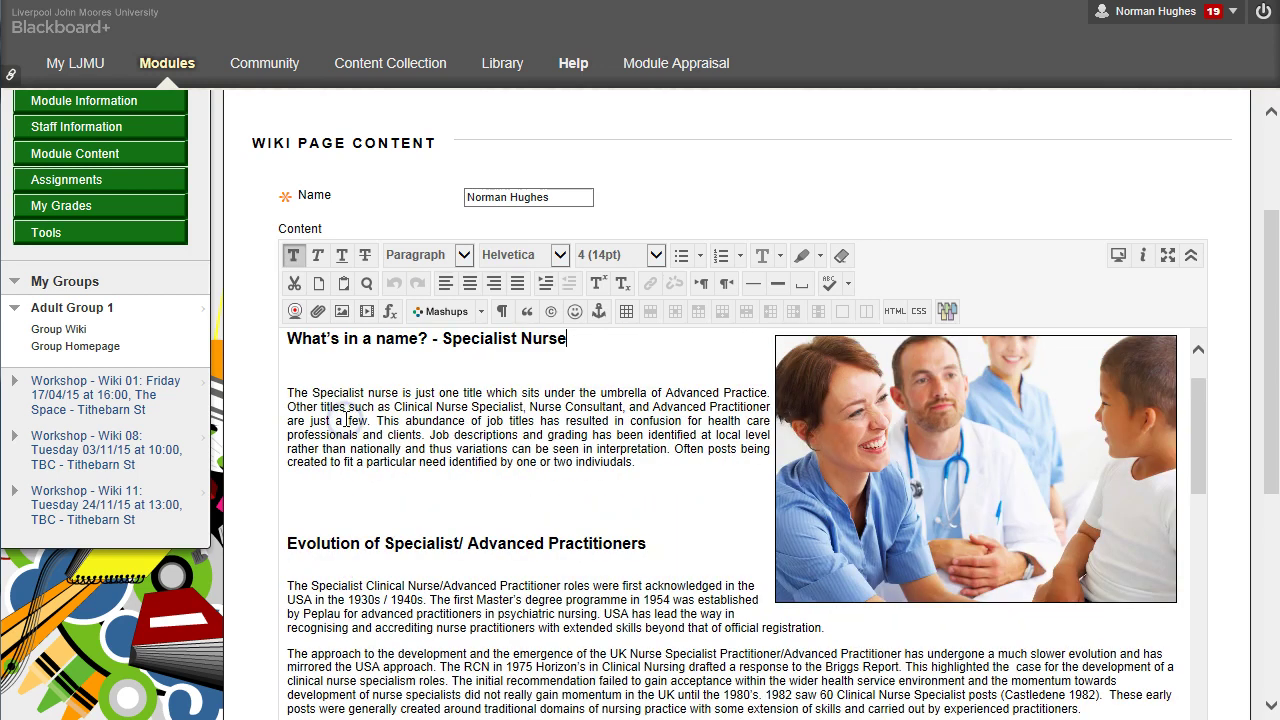
{"action": "left_click", "coordinate": [346, 508]}
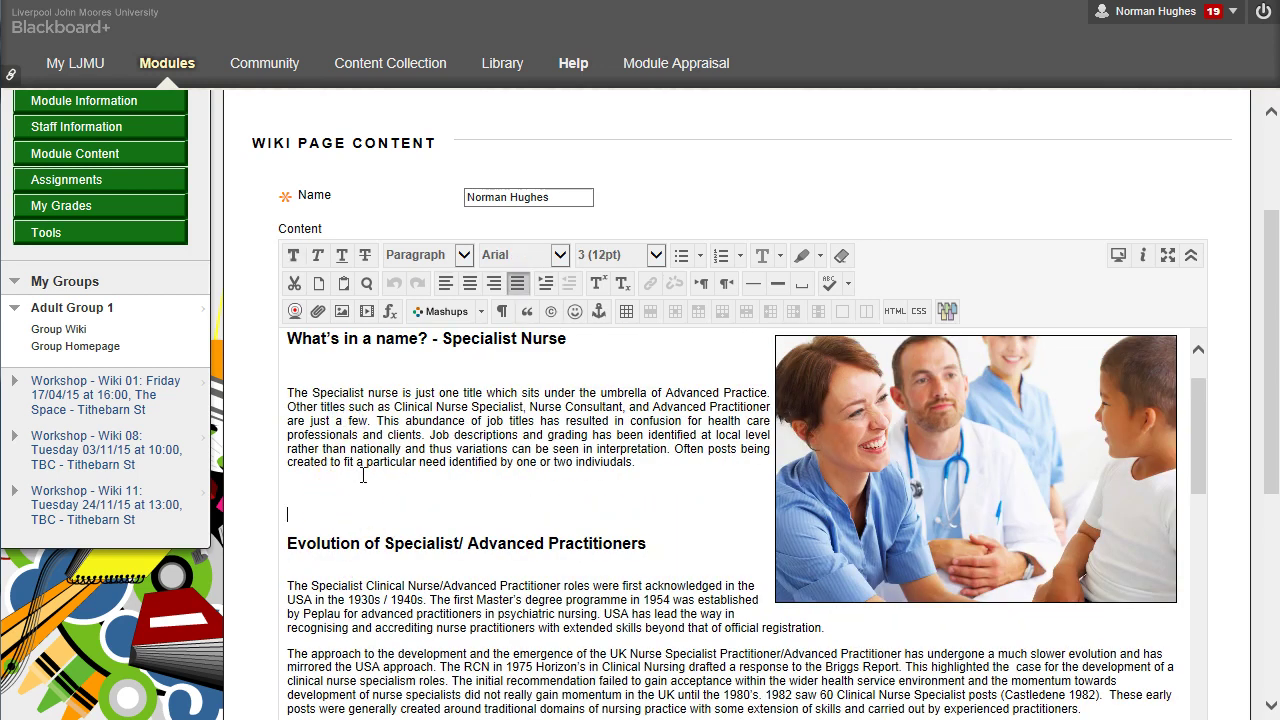
{"action": "scroll", "coordinate": [363, 476], "scroll_direction": "down", "scroll_amount": 7}
{"action": "left_click", "coordinate": [361, 428]}
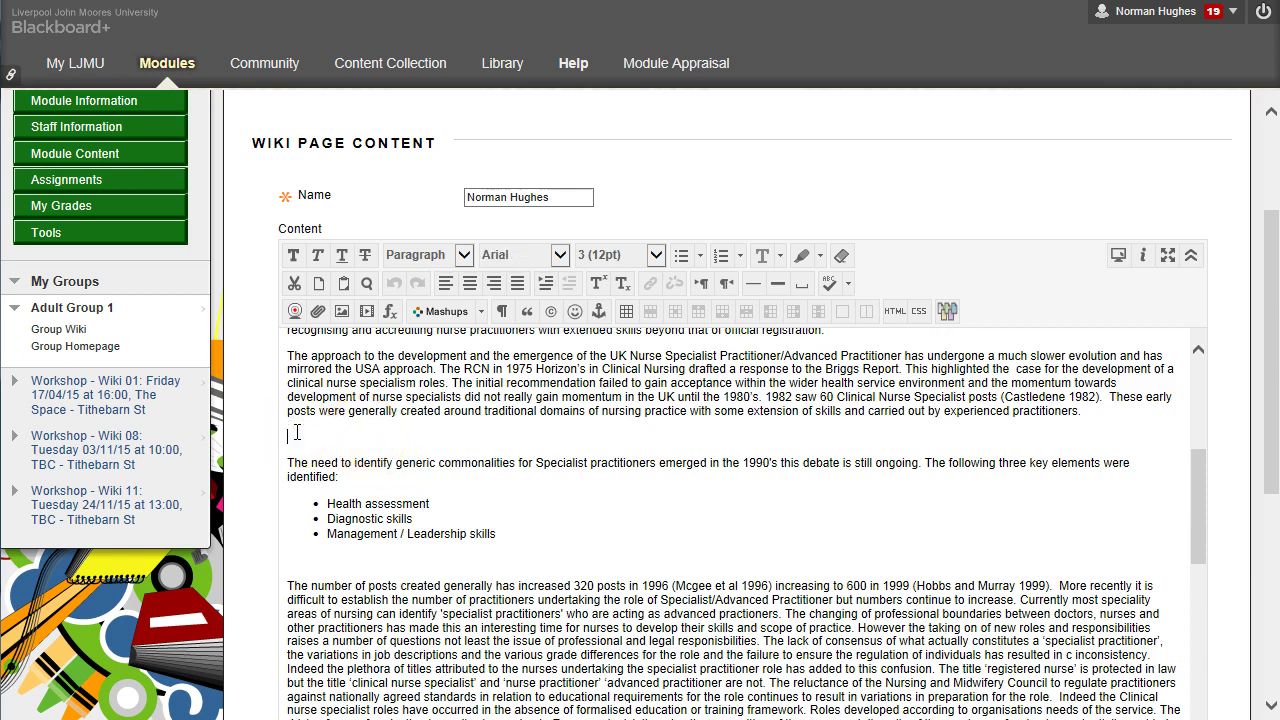
{"action": "key", "text": "Return"}
{"action": "key", "text": "Return"}
{"action": "key", "text": "Return"}
{"action": "key", "text": "Return"}
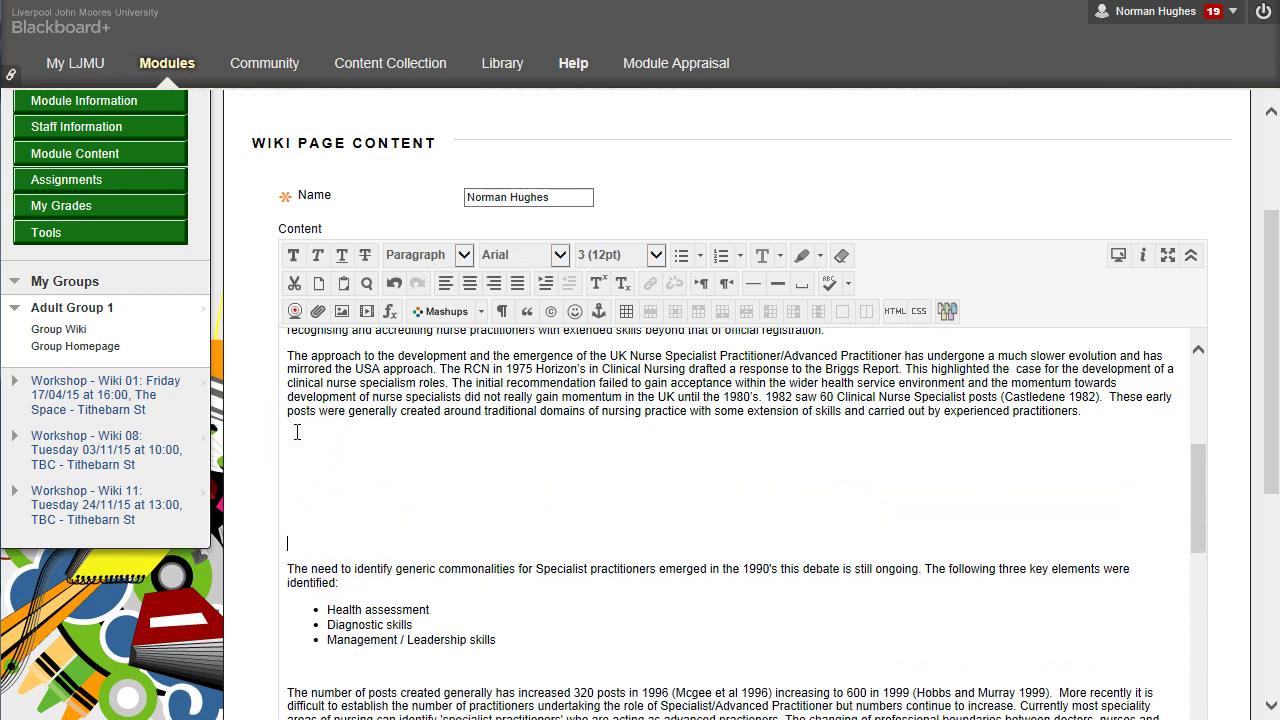
{"action": "key", "text": "Return"}
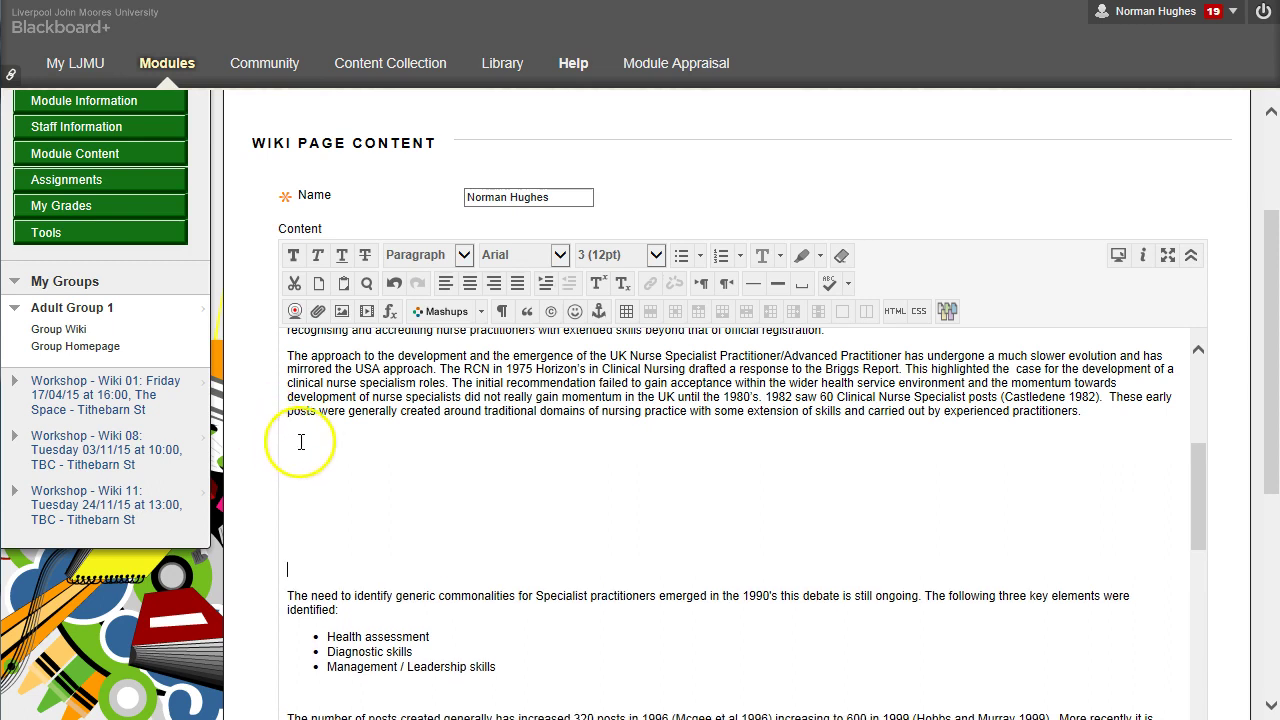
{"action": "left_click", "coordinate": [301, 441]}
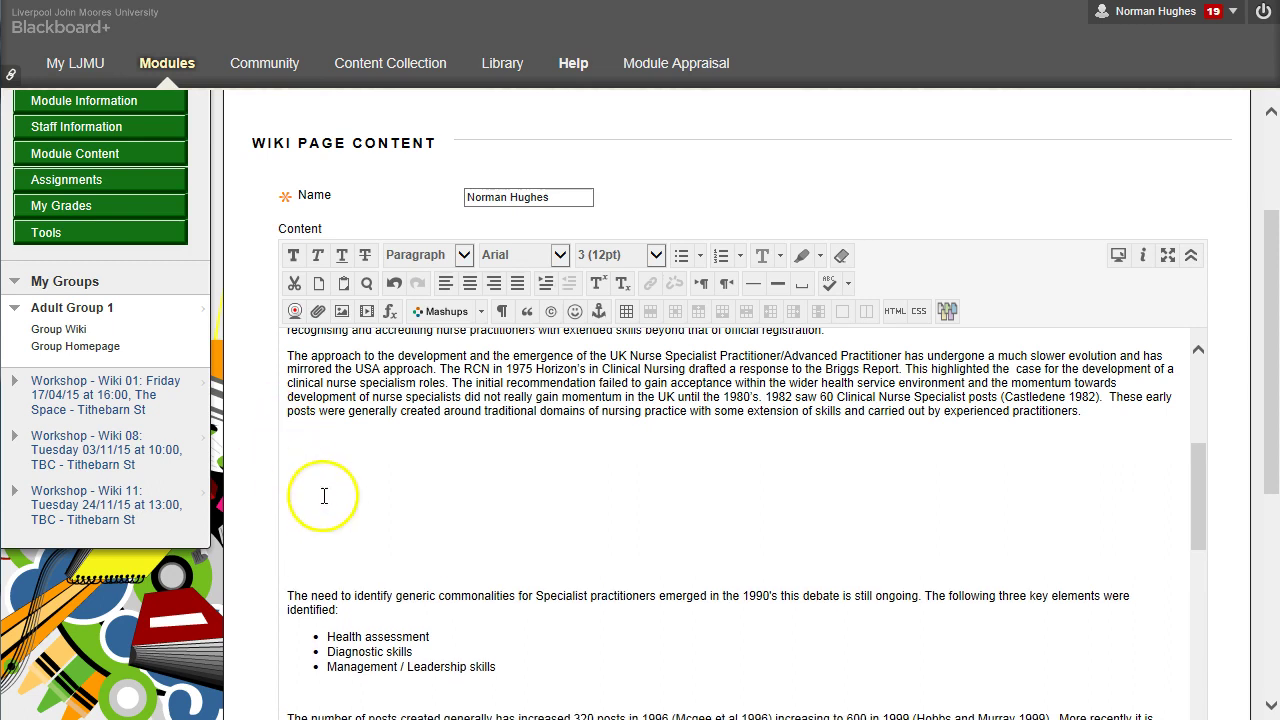
Switch to HTML code view and find the empty paragraph lines below the approach paragraph
{"action": "left_click", "coordinate": [895, 312]}
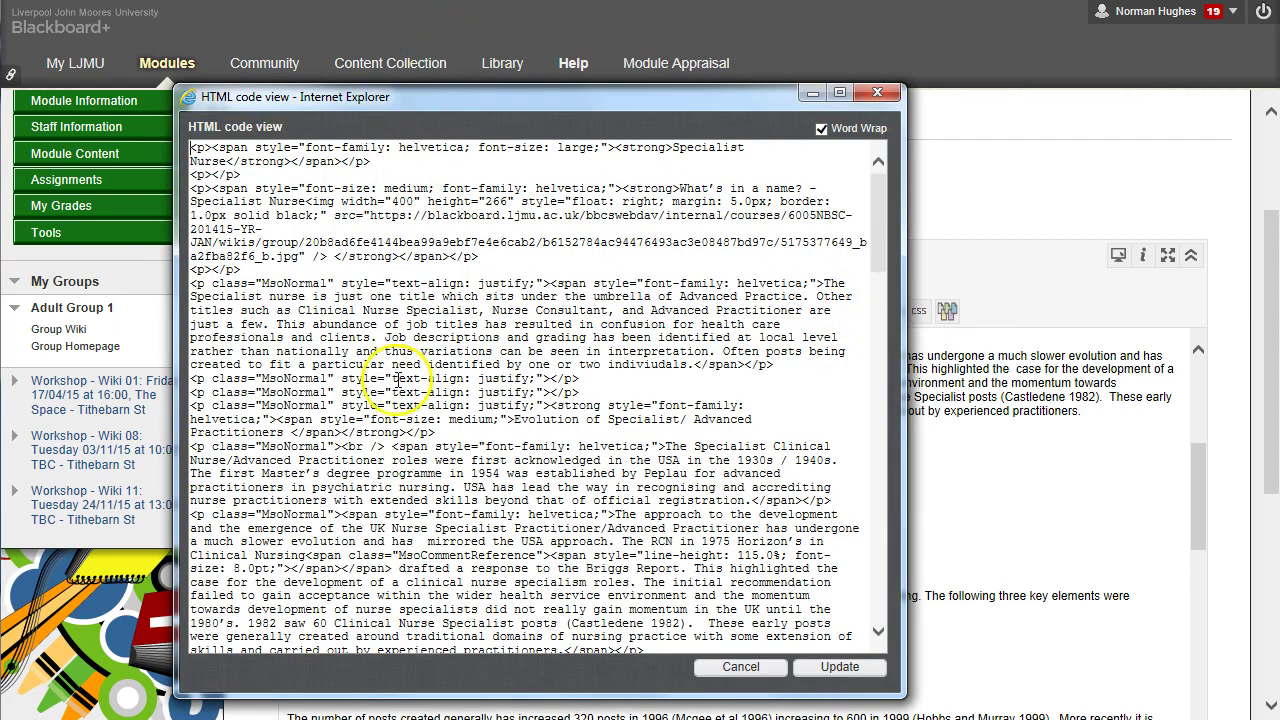
{"action": "scroll", "coordinate": [368, 420], "scroll_direction": "down", "scroll_amount": 3}
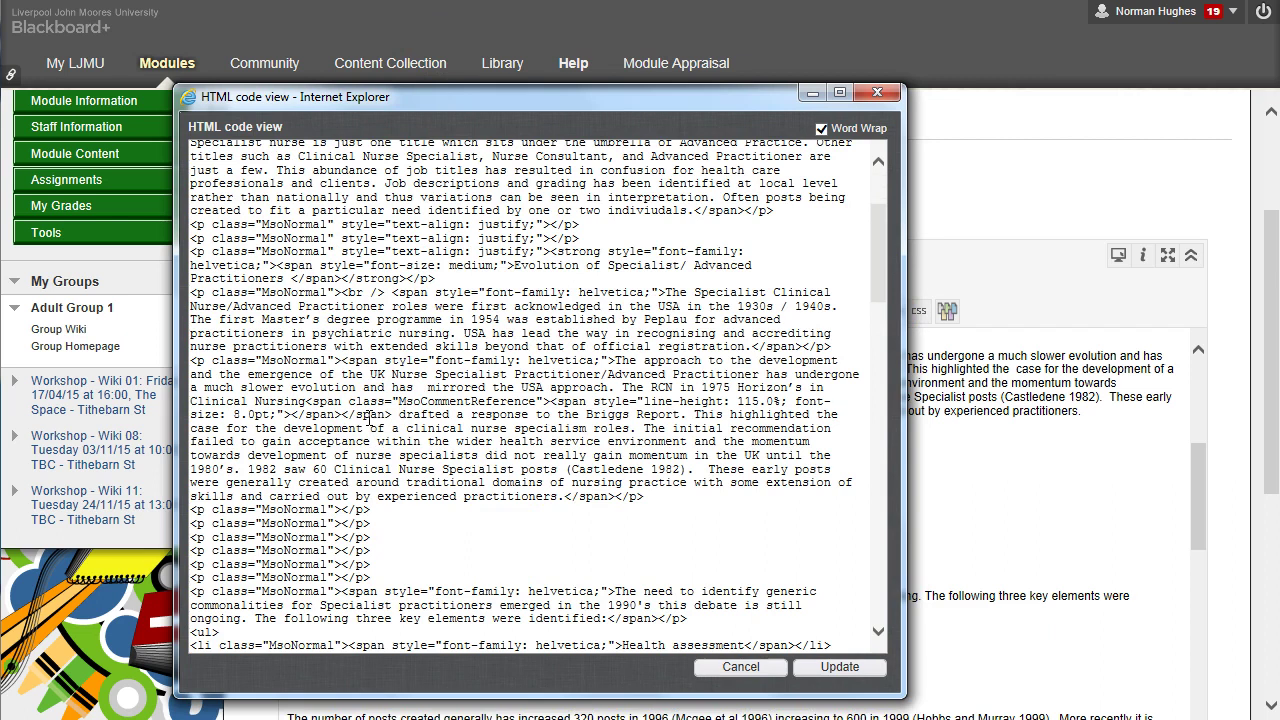
{"action": "scroll", "coordinate": [366, 438], "scroll_direction": "down", "scroll_amount": 2}
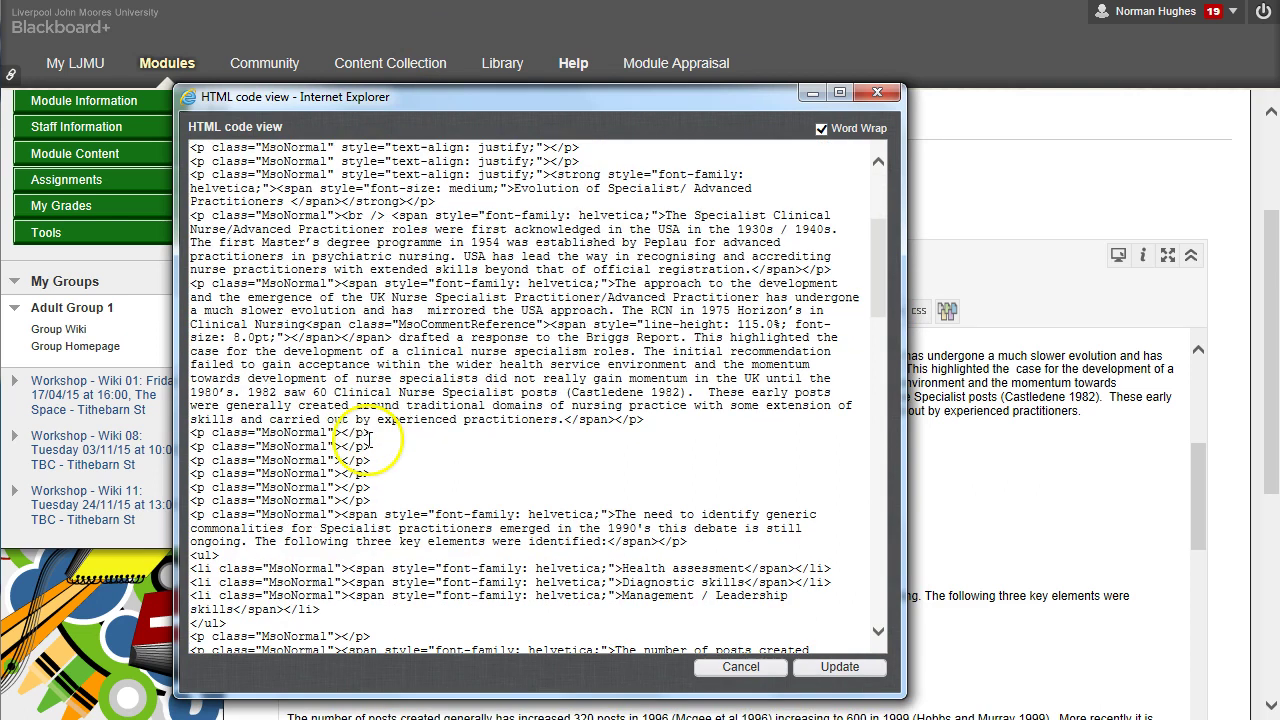
{"action": "left_click", "coordinate": [370, 497]}
{"action": "left_click_drag", "start_coordinate": [370, 497], "coordinate": [210, 433]}
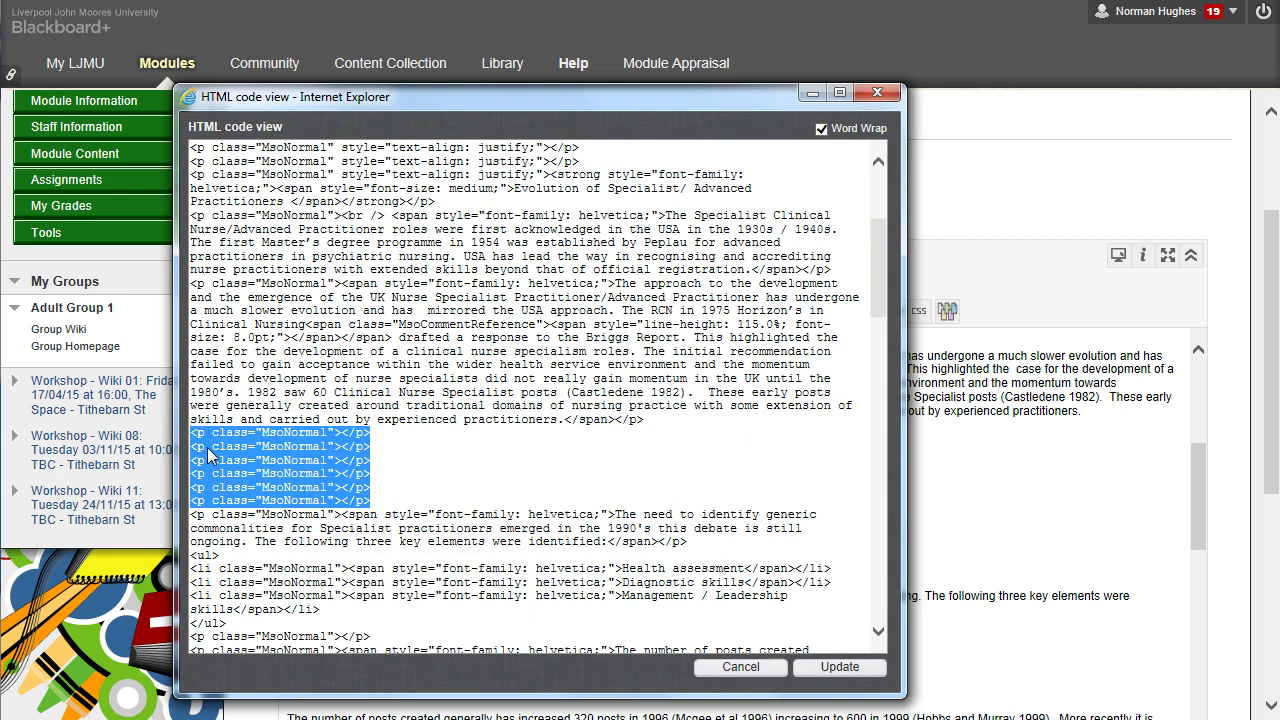
{"action": "left_click", "coordinate": [210, 455]}
Paste the YouTube iframe code over one empty paragraph and apply the HTML
{"action": "left_click", "coordinate": [410, 438]}
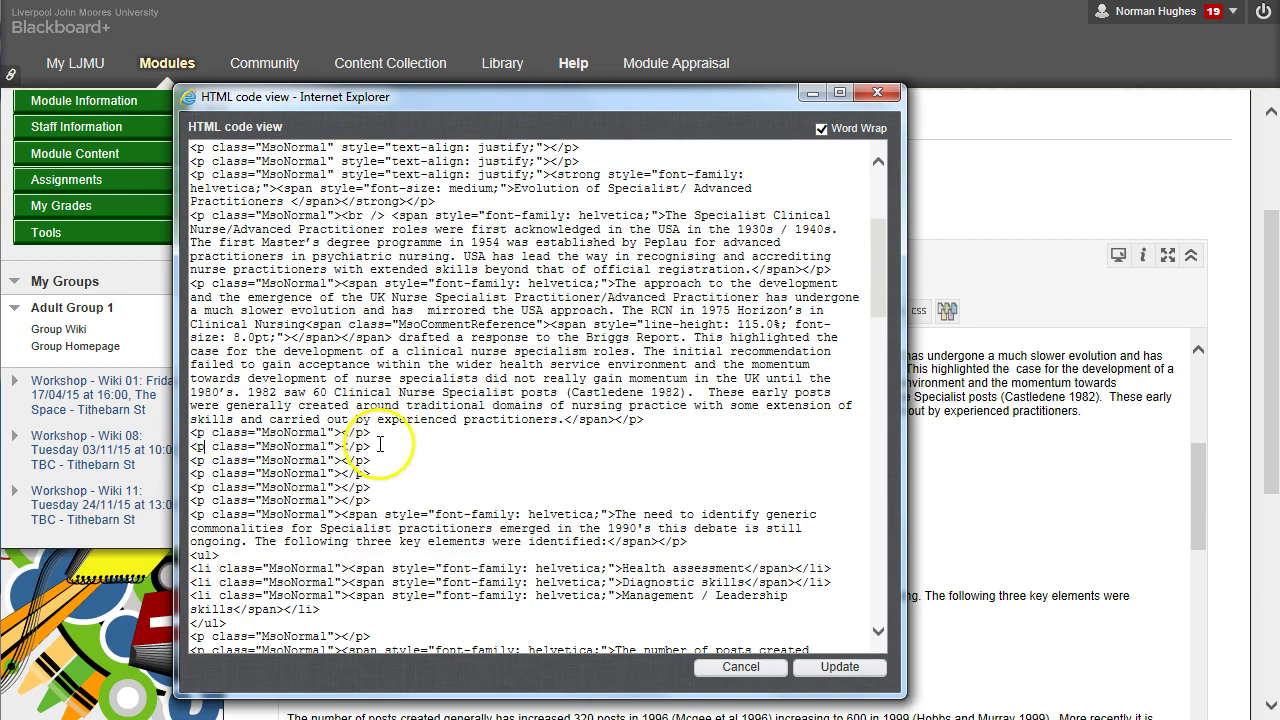
{"action": "left_click_drag", "start_coordinate": [376, 446], "coordinate": [190, 450]}
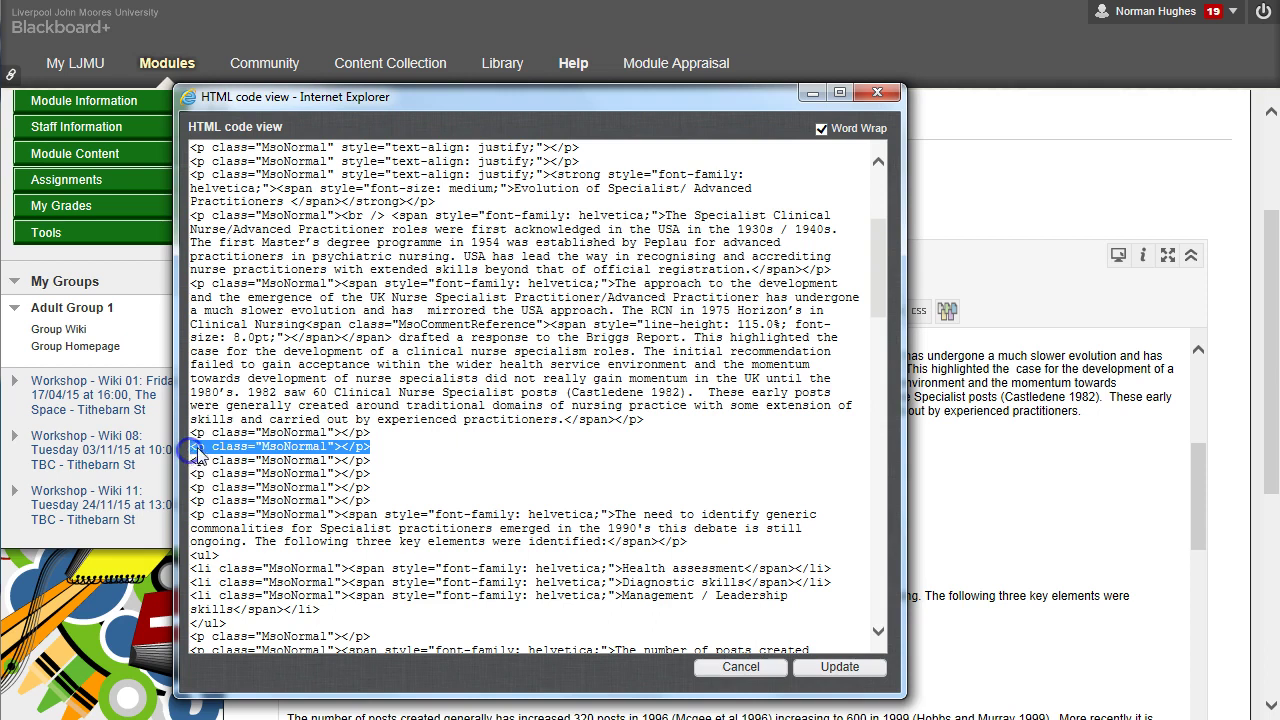
{"action": "right_click", "coordinate": [250, 450]}
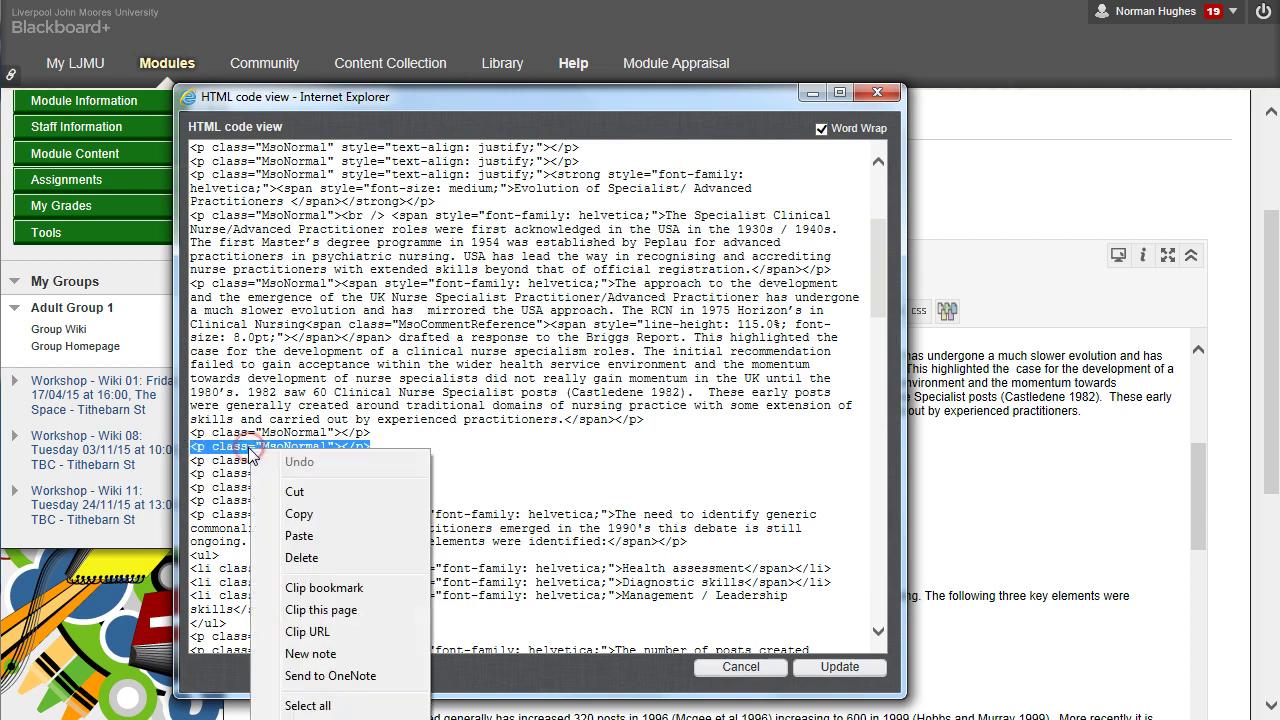
{"action": "left_click", "coordinate": [301, 535]}
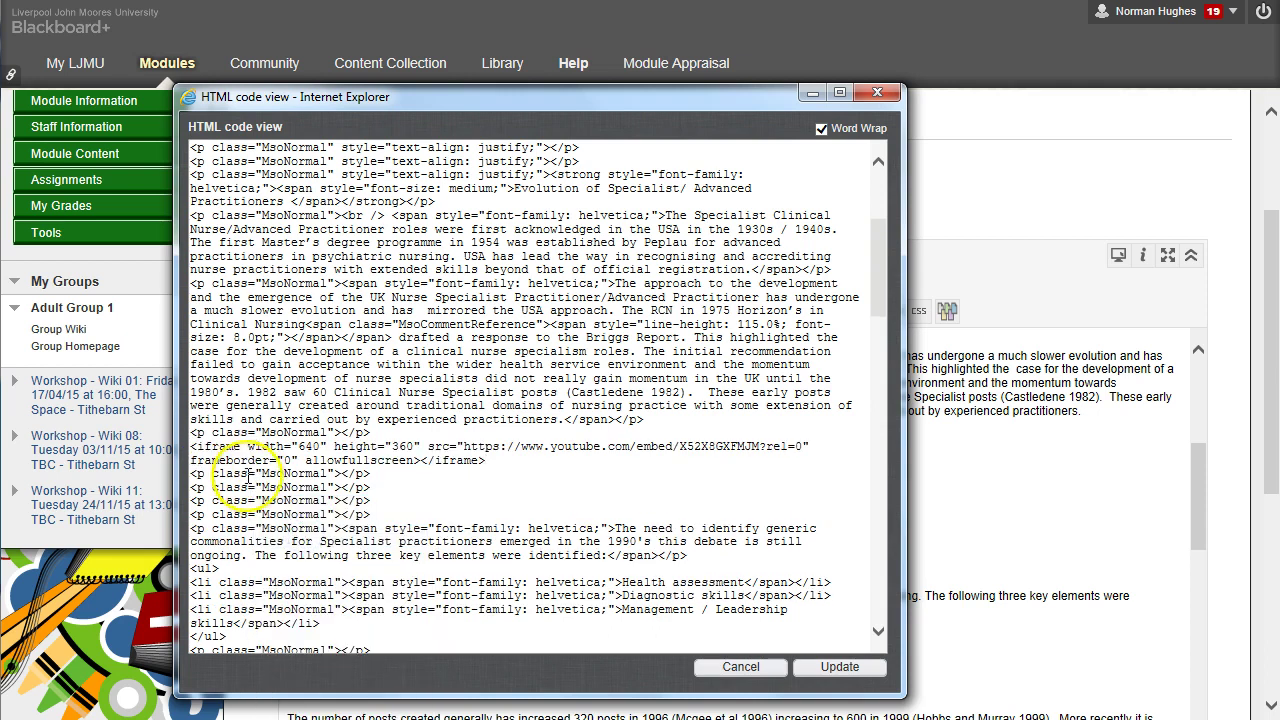
{"action": "left_click_drag", "start_coordinate": [488, 460], "coordinate": [197, 450]}
{"action": "left_click", "coordinate": [517, 457]}
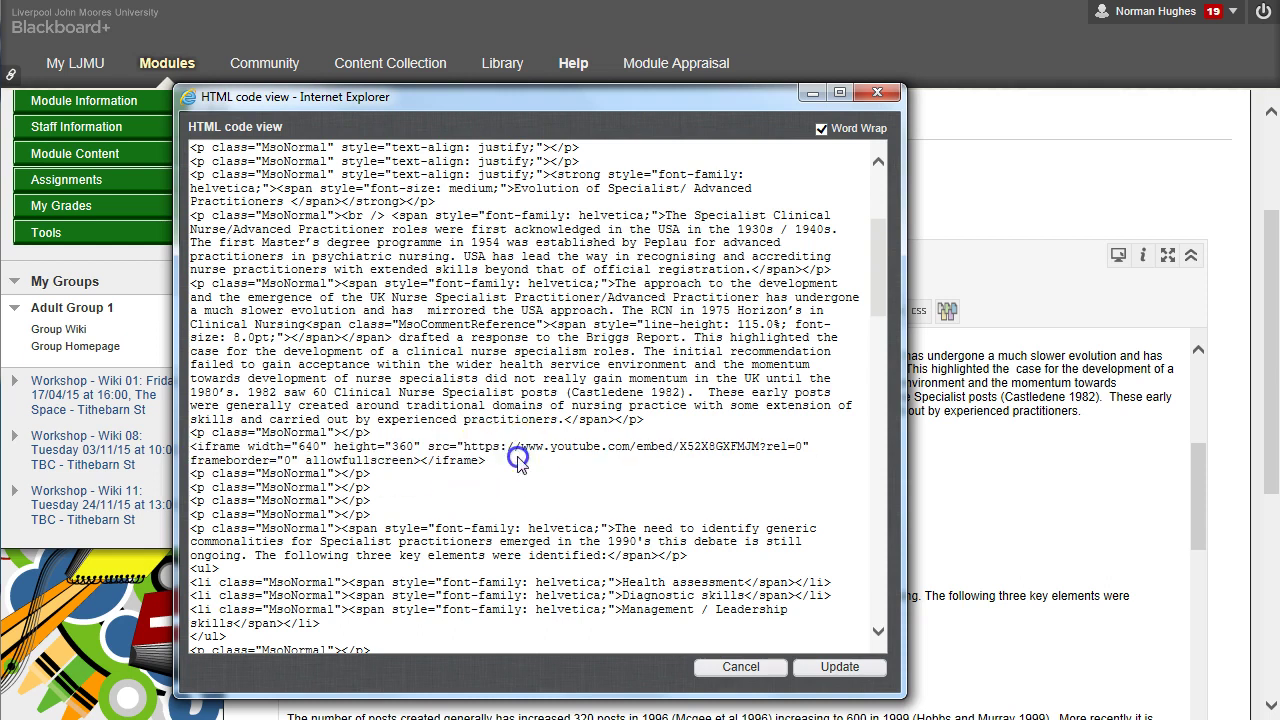
{"action": "left_click", "coordinate": [838, 667]}
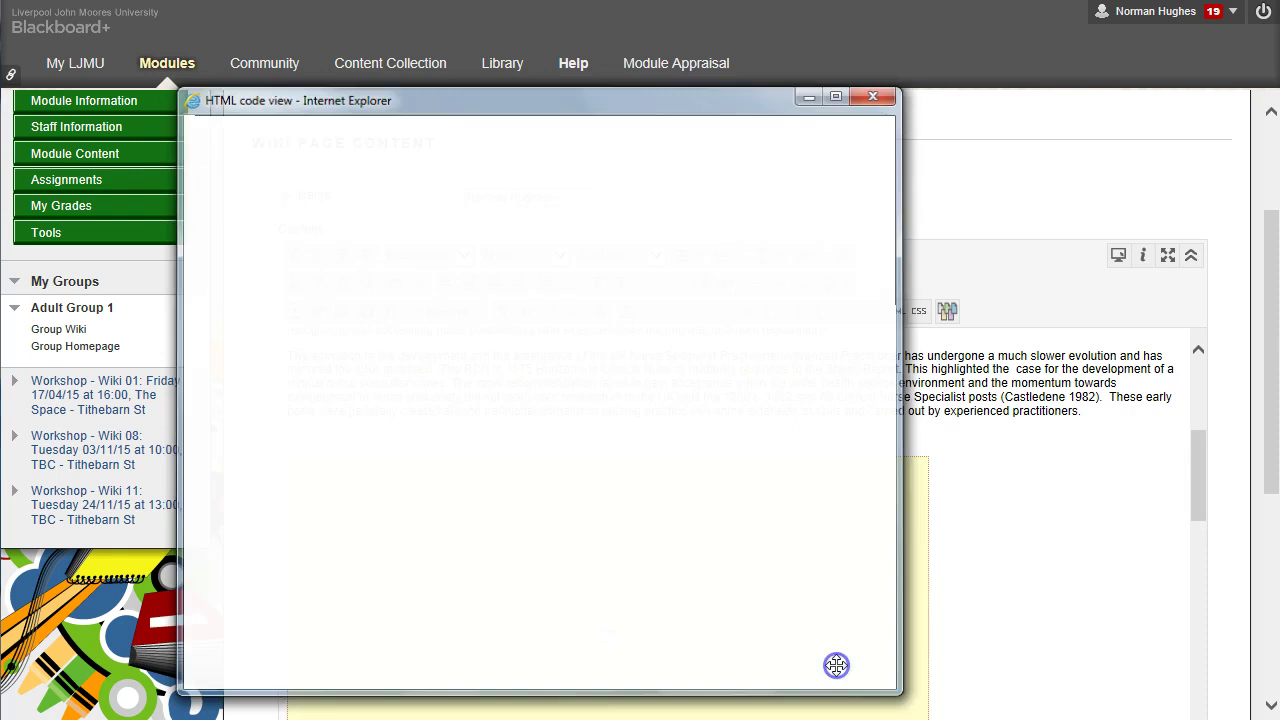
Delete the two blank lines below the video placeholder
{"action": "scroll", "coordinate": [843, 566], "scroll_direction": "down", "scroll_amount": 3}
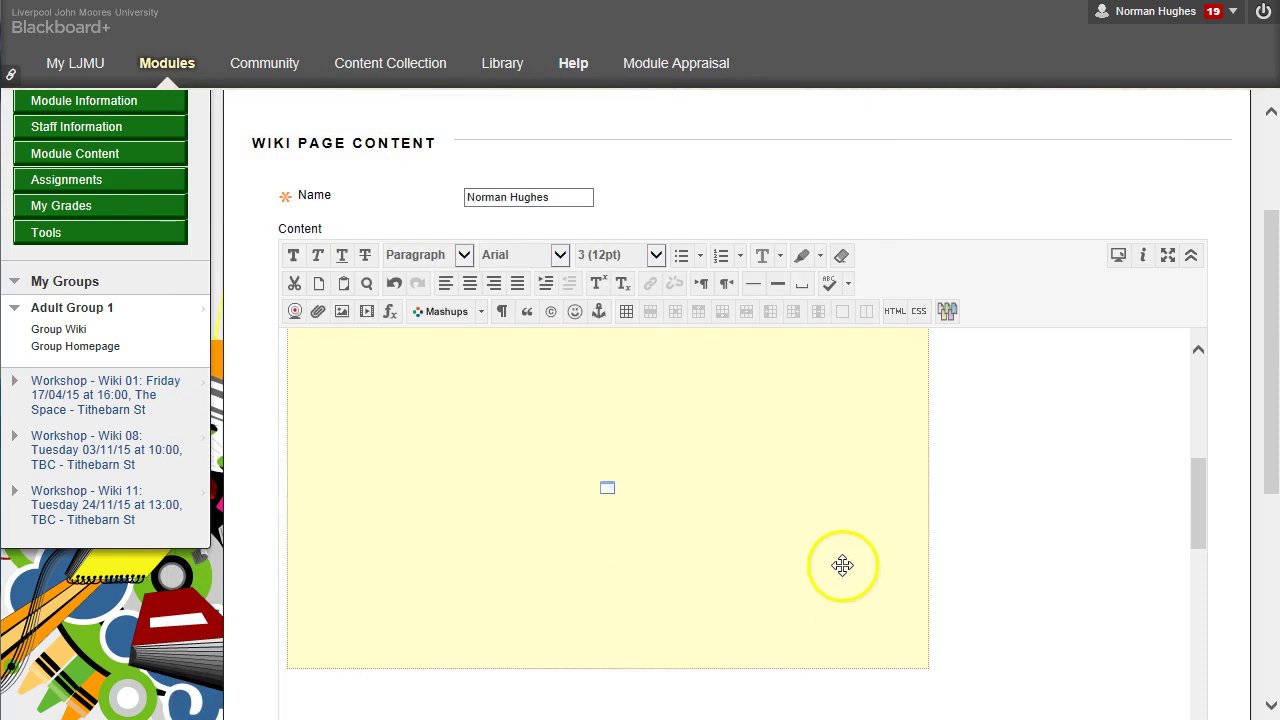
{"action": "scroll", "coordinate": [843, 560], "scroll_direction": "up", "scroll_amount": 1}
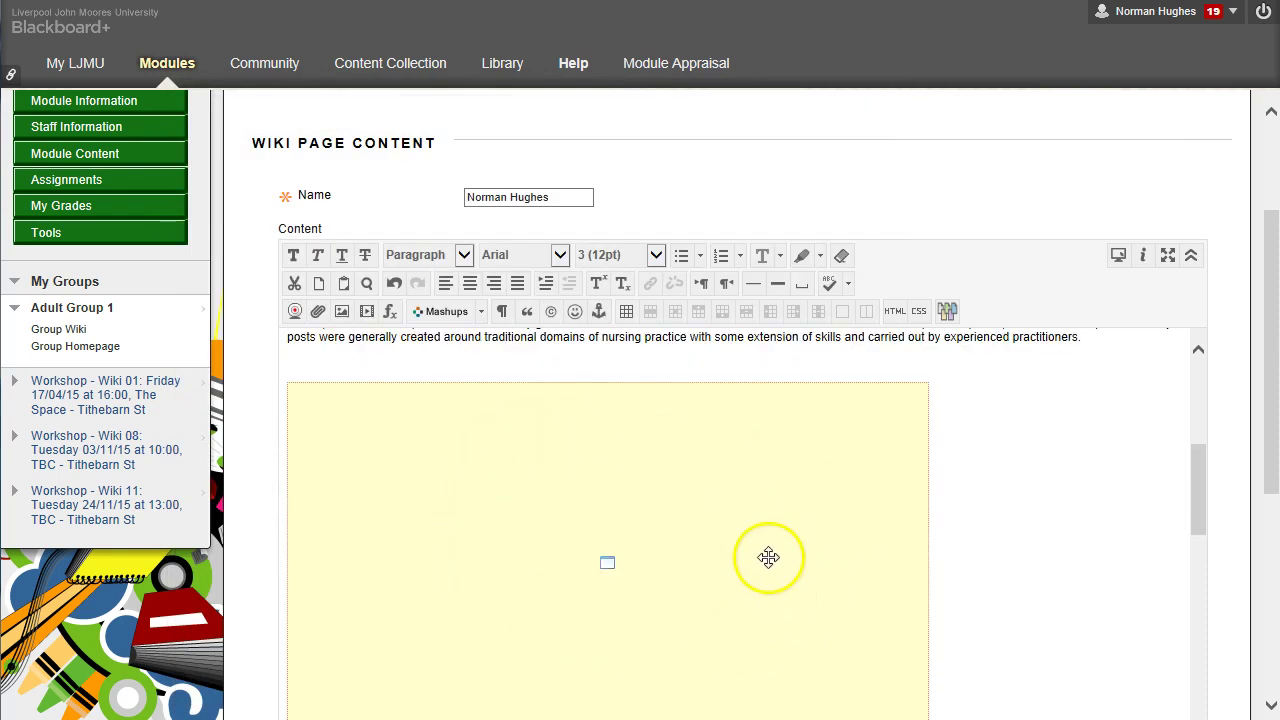
{"action": "scroll", "coordinate": [617, 534], "scroll_direction": "down", "scroll_amount": 3}
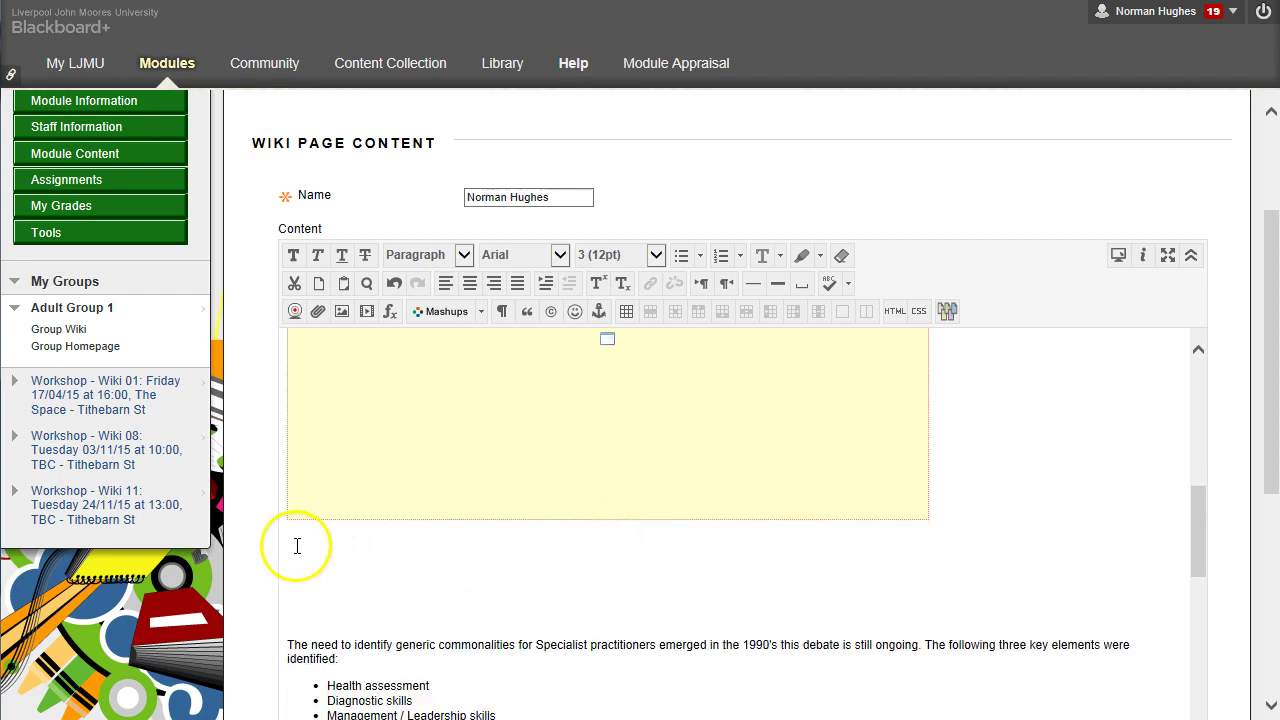
{"action": "left_click", "coordinate": [318, 548]}
{"action": "key", "text": "Delete"}
{"action": "key", "text": "Delete"}
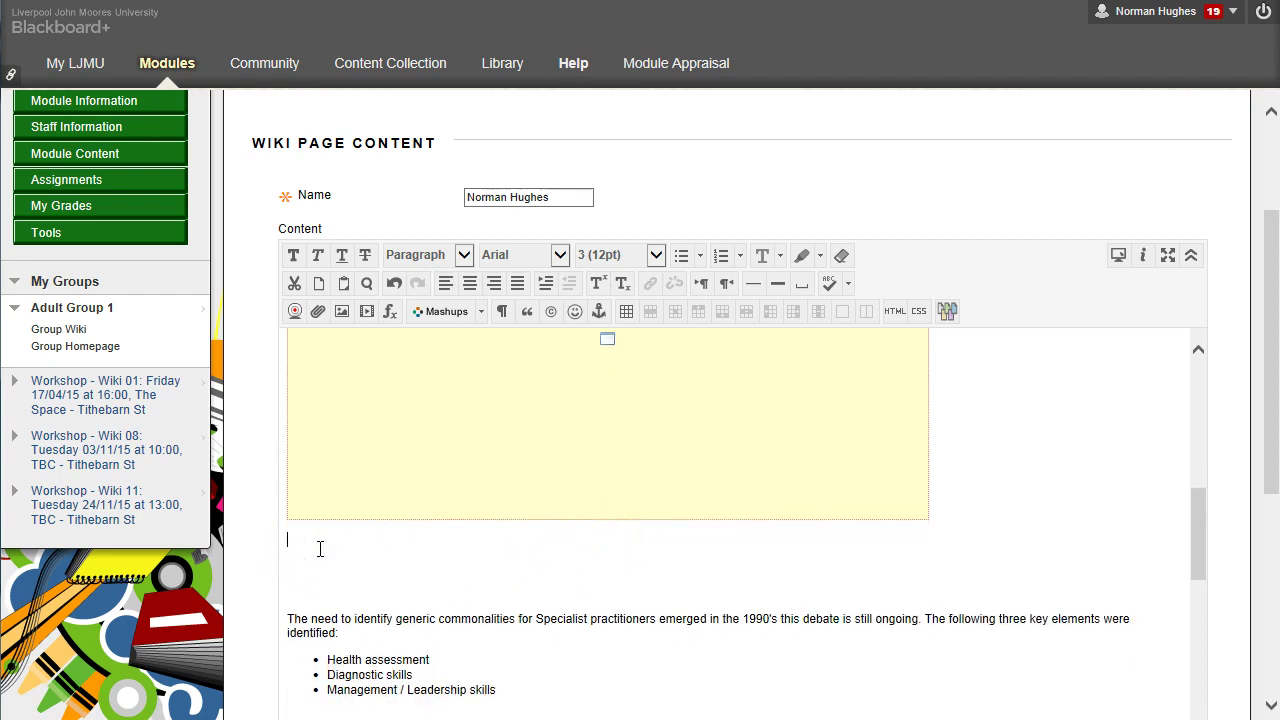
{"action": "key", "text": "Delete"}
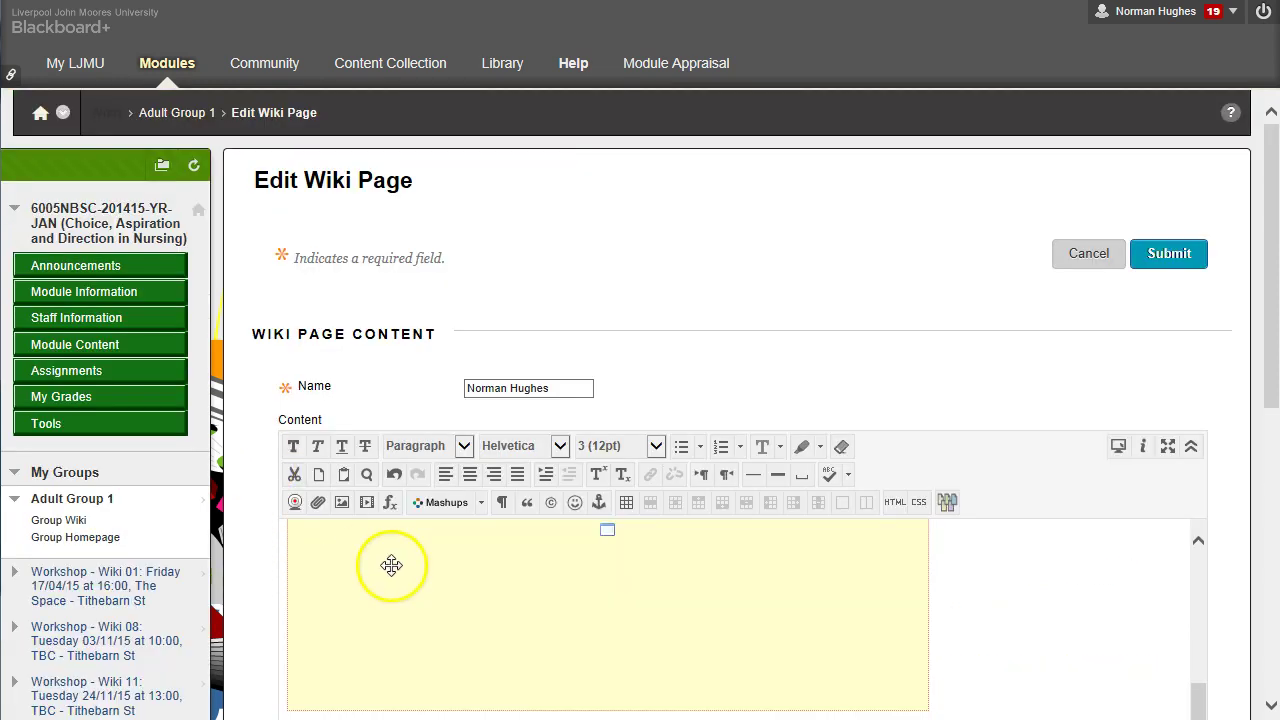
Check the video placeholder and submit the edited wiki page
{"action": "left_click", "coordinate": [928, 603]}
{"action": "left_click", "coordinate": [986, 606]}
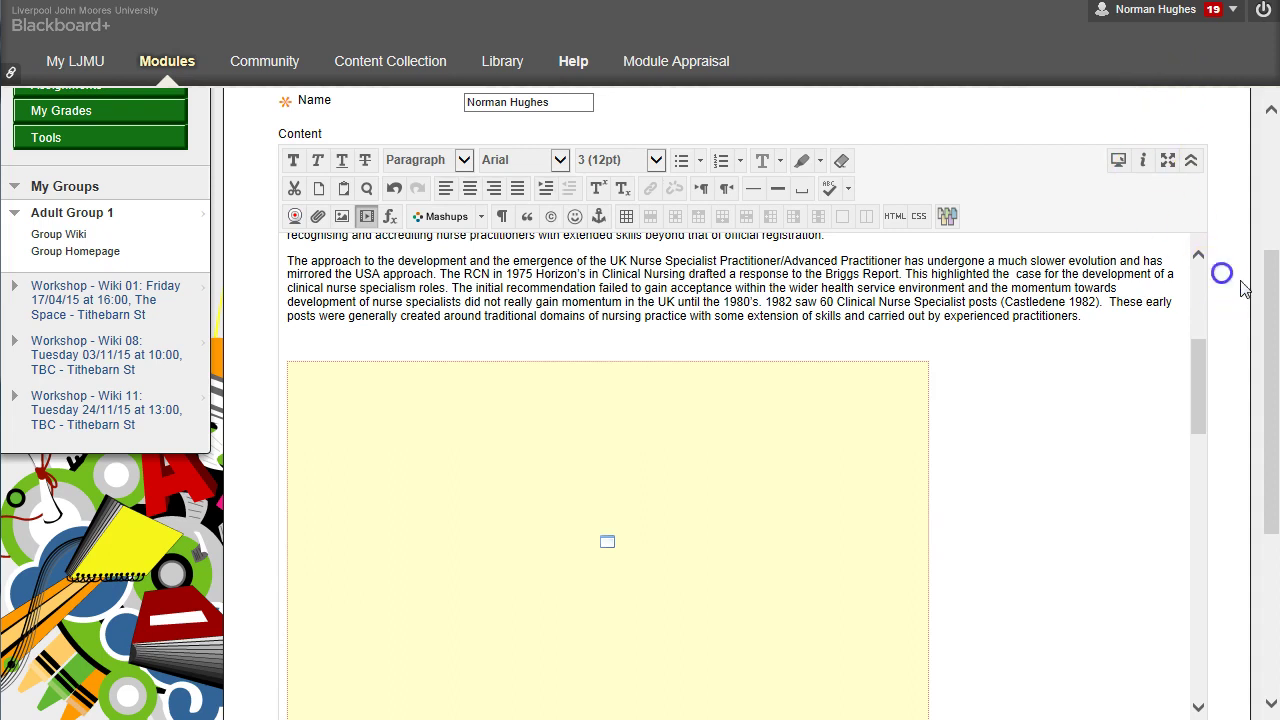
{"action": "scroll", "coordinate": [1272, 280], "scroll_direction": "up", "scroll_amount": 3}
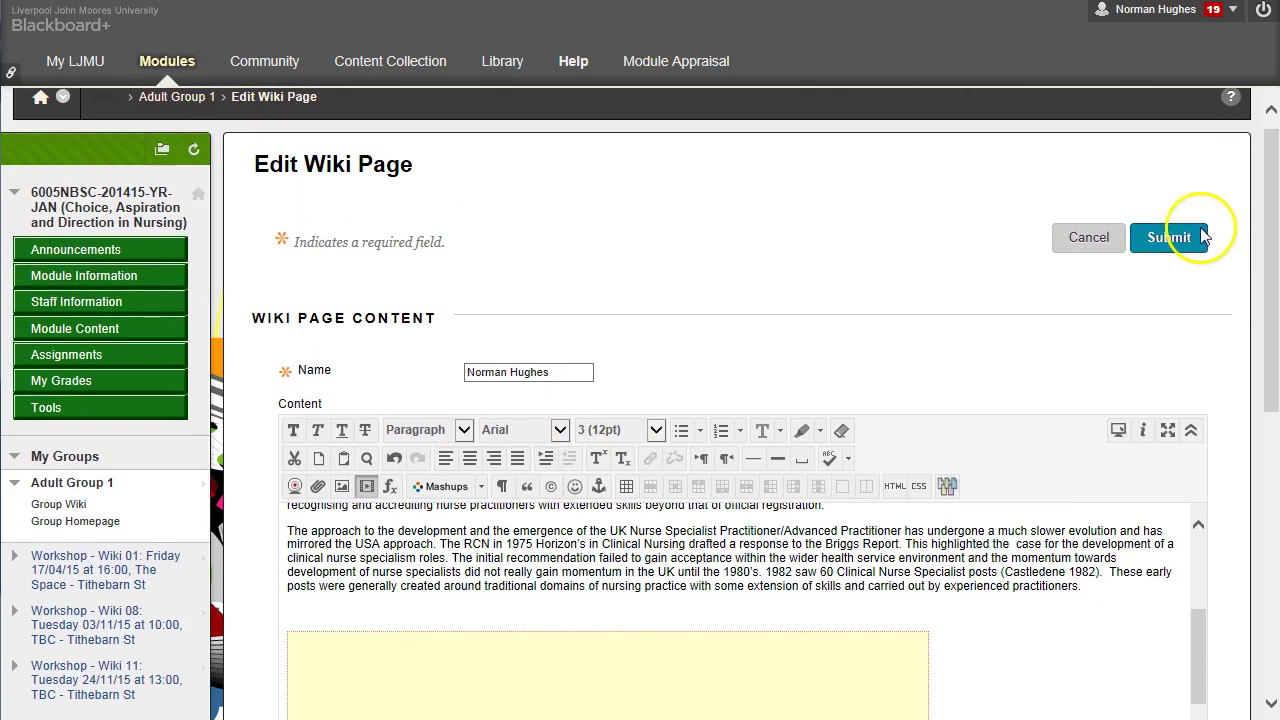
{"action": "left_click", "coordinate": [1190, 238]}
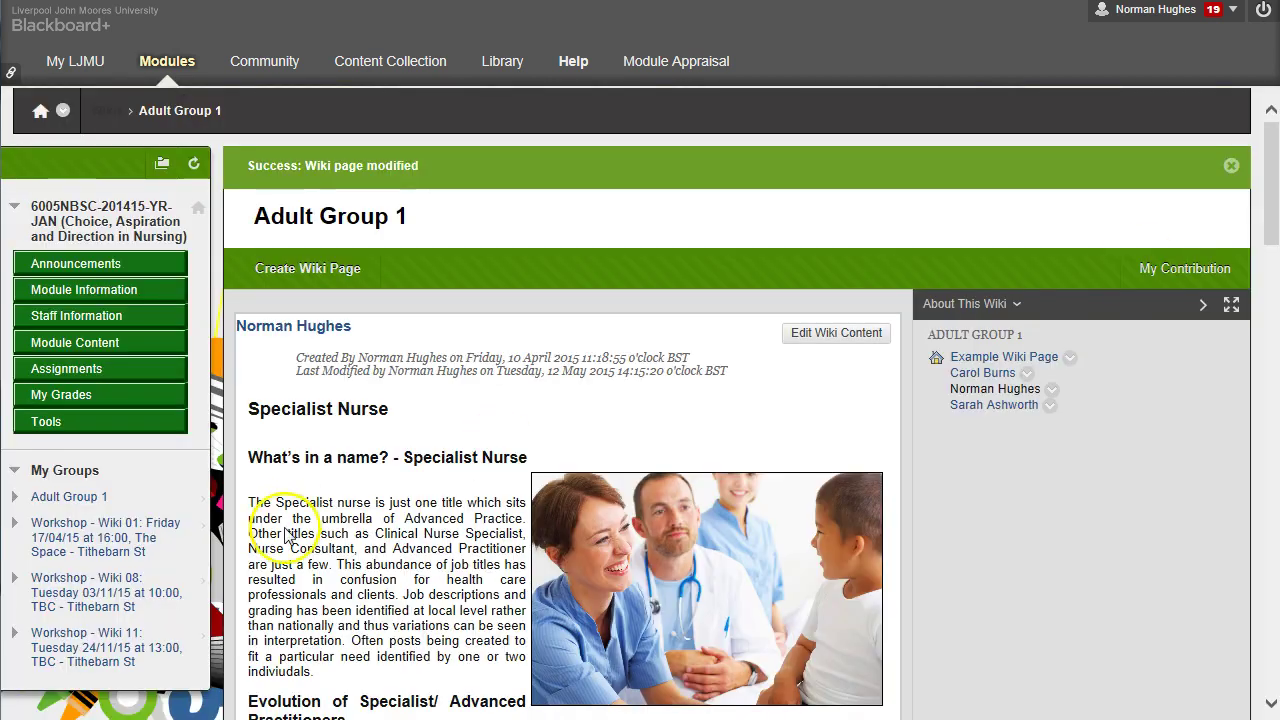
Scroll down the saved wiki page to confirm the Nursing at LJMU video player appears
{"action": "scroll", "coordinate": [448, 492], "scroll_direction": "down", "scroll_amount": 7}
{"action": "scroll", "coordinate": [448, 492], "scroll_direction": "down", "scroll_amount": 2}
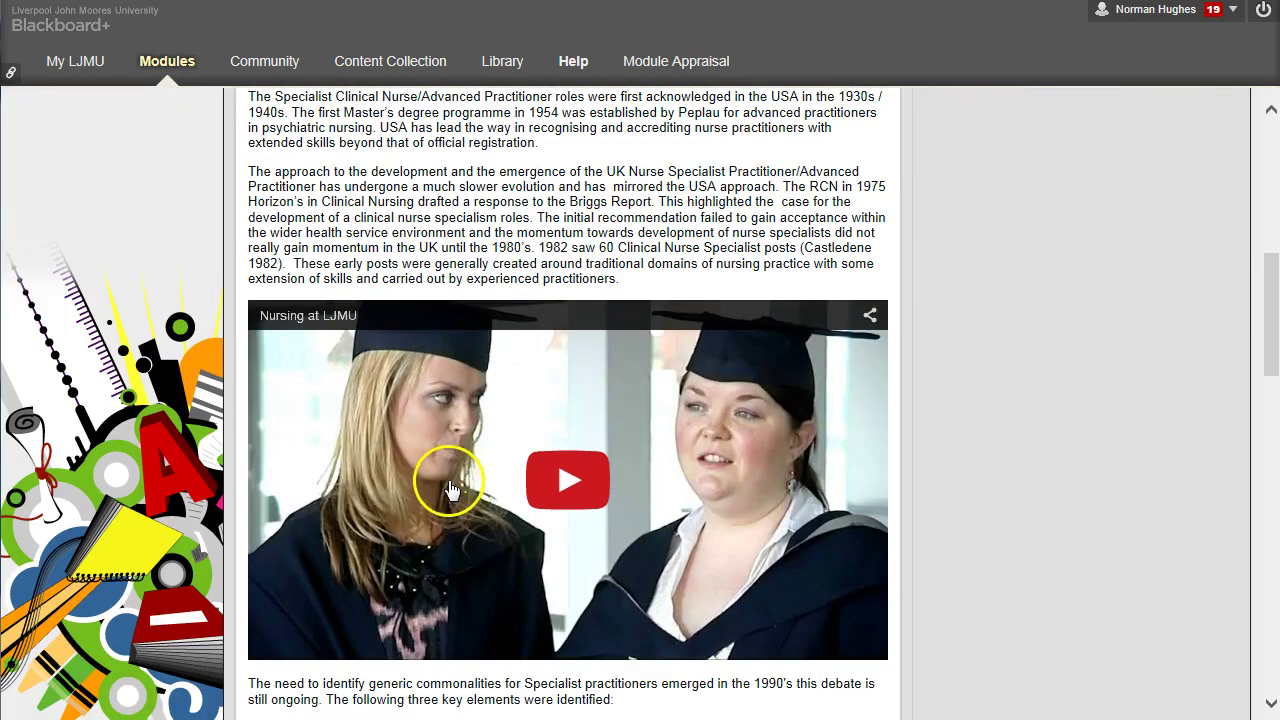
{"action": "scroll", "coordinate": [384, 340], "scroll_direction": "down", "scroll_amount": 2}
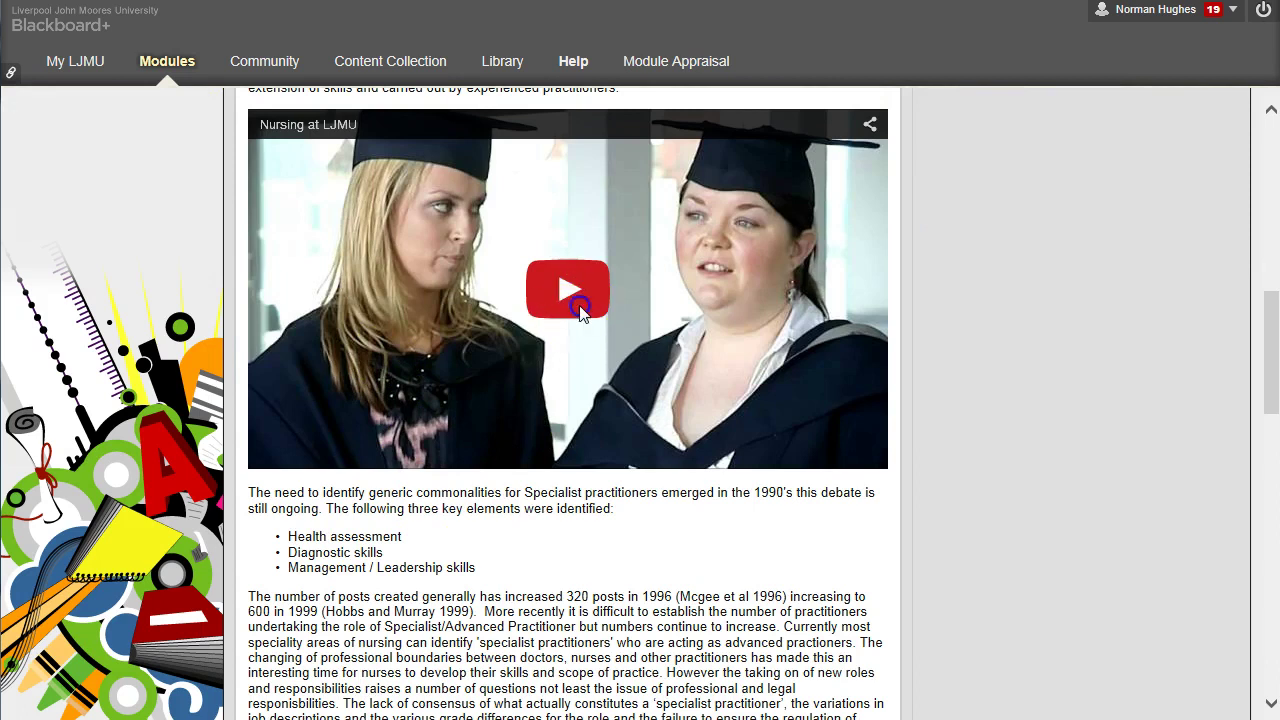